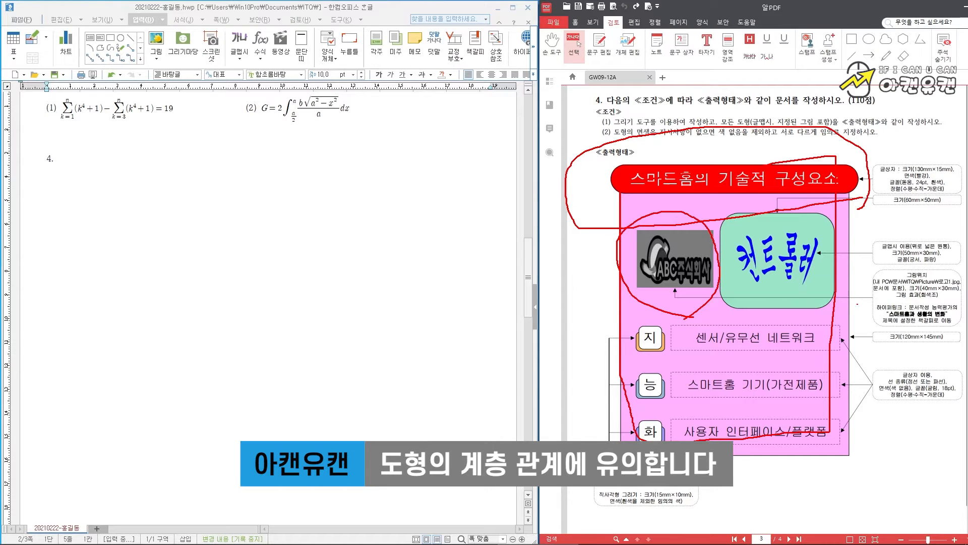
mouse_move(835, 313)
mouse_down()
mouse_move(747, 315)
mouse_move(731, 240)
mouse_move(817, 212)
mouse_move(842, 295)
mouse_move(750, 284)
mouse_move(790, 232)
mouse_move(811, 279)
mouse_up()
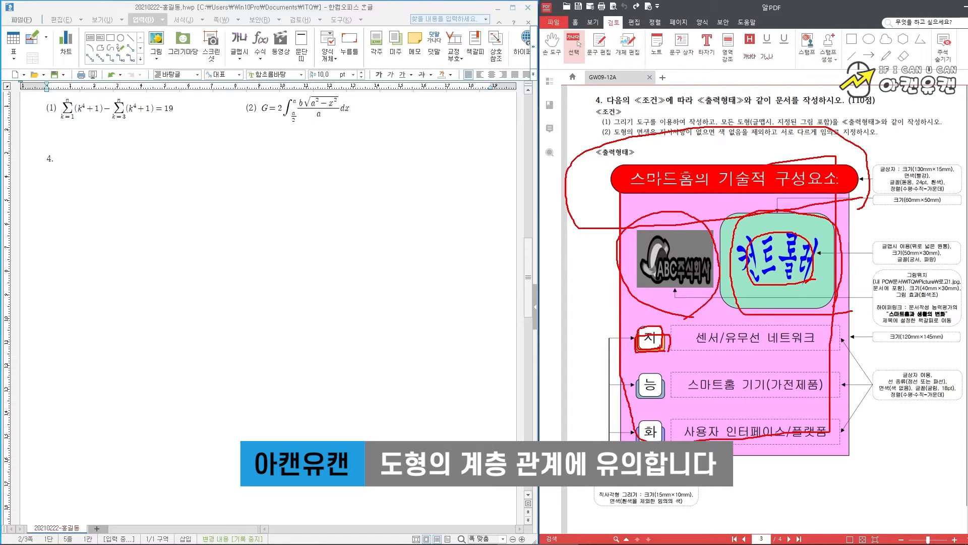
key(e)
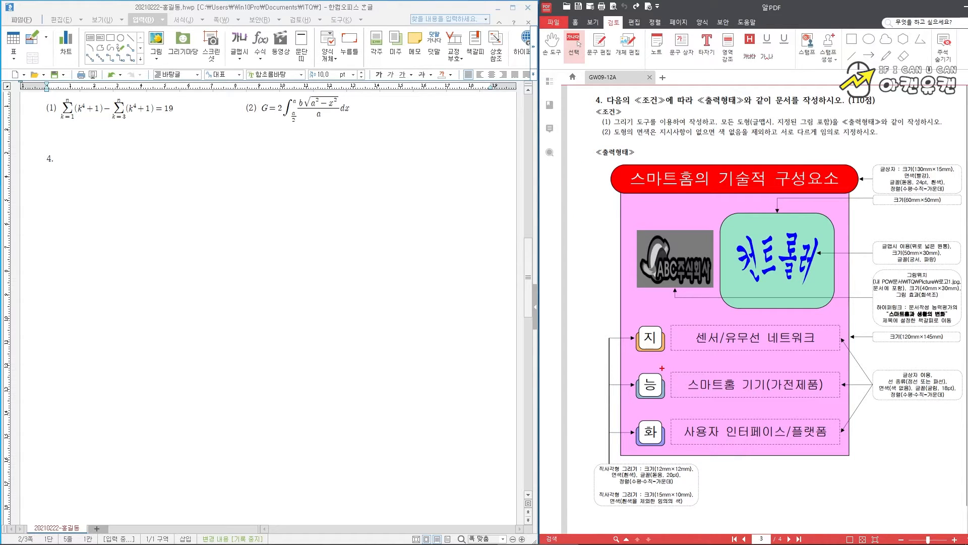
mouse_move(866, 341)
mouse_down()
mouse_move(937, 342)
mouse_move(926, 325)
mouse_move(868, 328)
mouse_up()
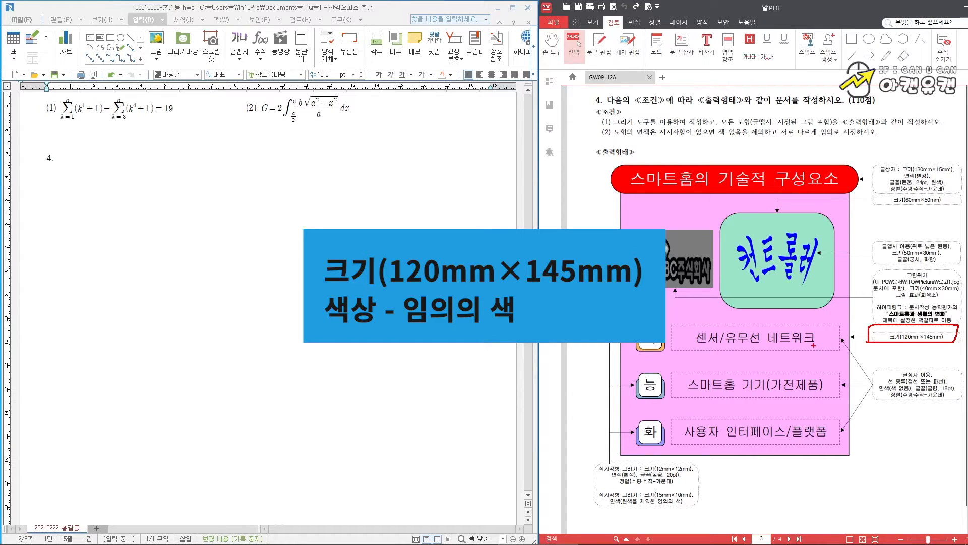
key(Escape)
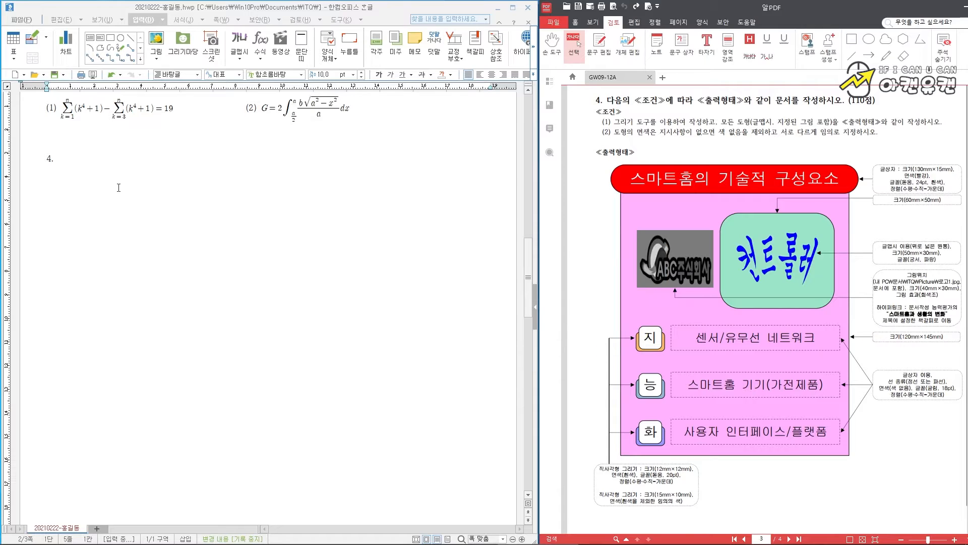
- Add a new line below "4." and draw a rectangle about 106 × 117 mm beneath it
click(115, 178)
key(Return)
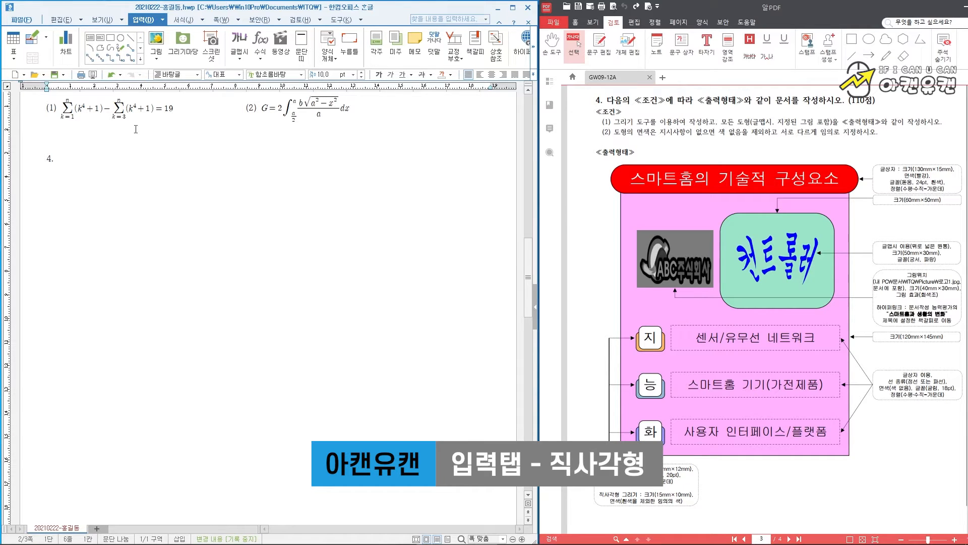
click(111, 41)
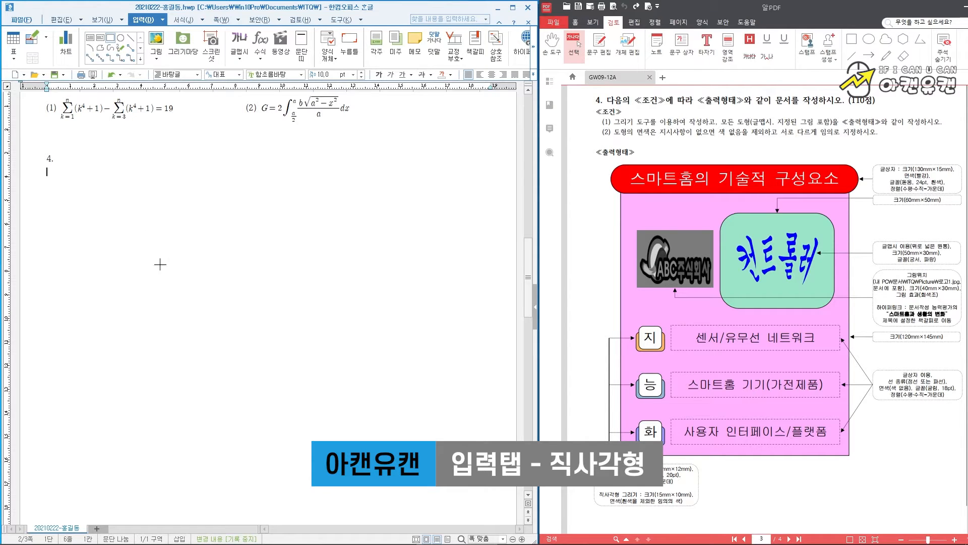
drag(117, 191, 367, 468)
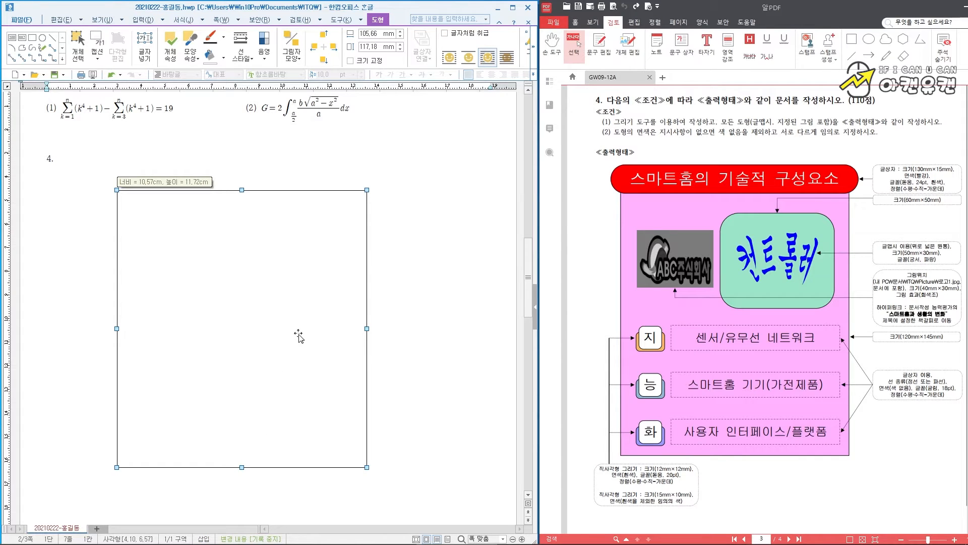
- Set the rectangle's width to 120 mm and height to 145 mm, and lock its size
double_click(246, 244)
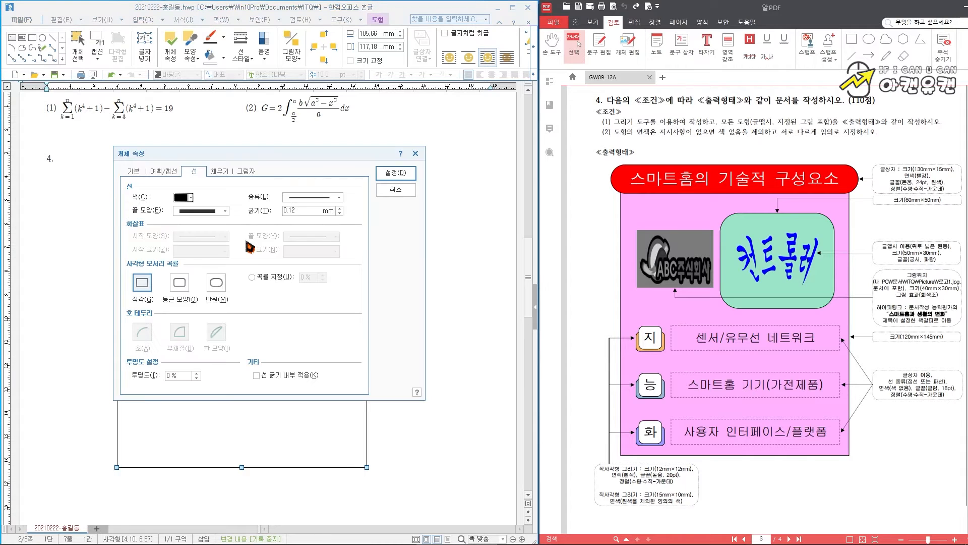
click(135, 171)
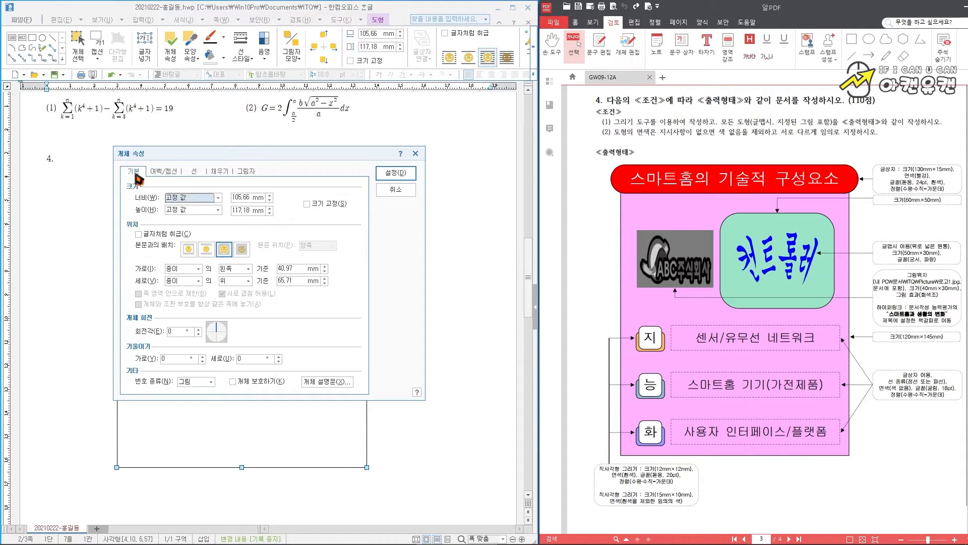
click(242, 201)
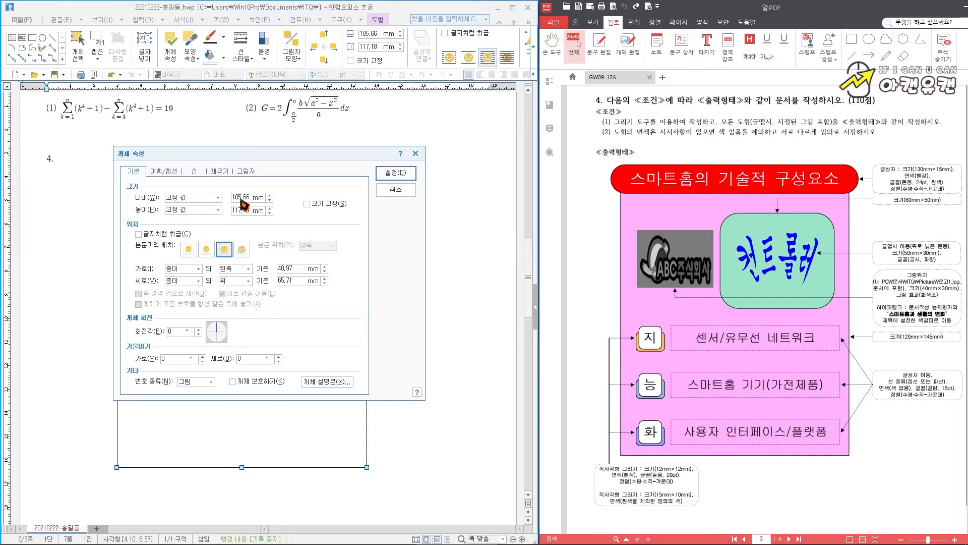
double_click(241, 198)
text(120)
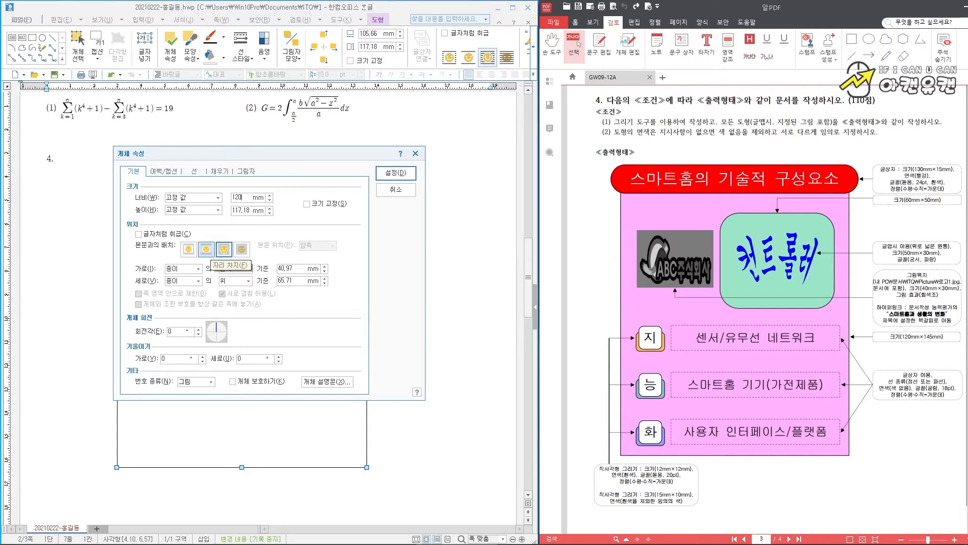
key(Tab)
key(Tab)
text(1)
click(308, 204)
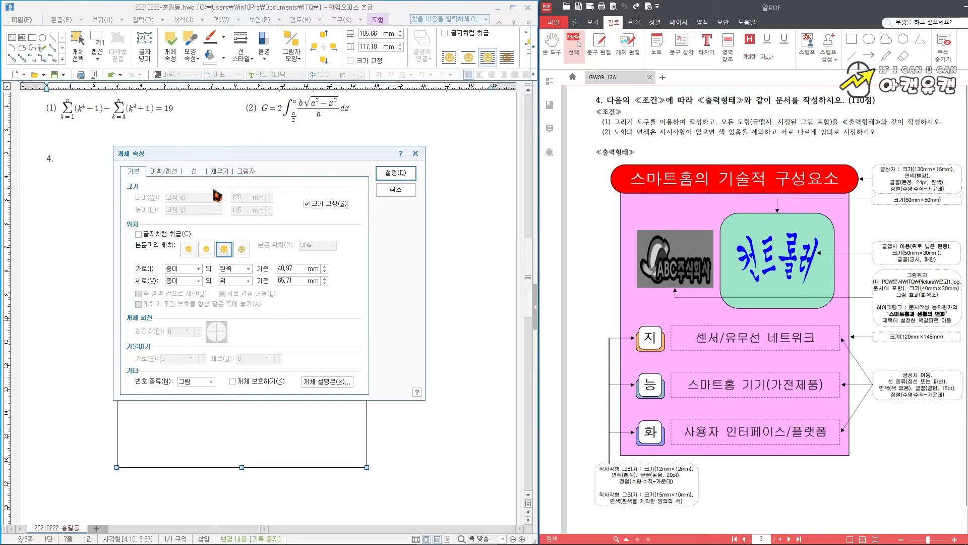
- Fill the rectangle with light pink, apply the properties, and move it slightly down and to the right
click(220, 172)
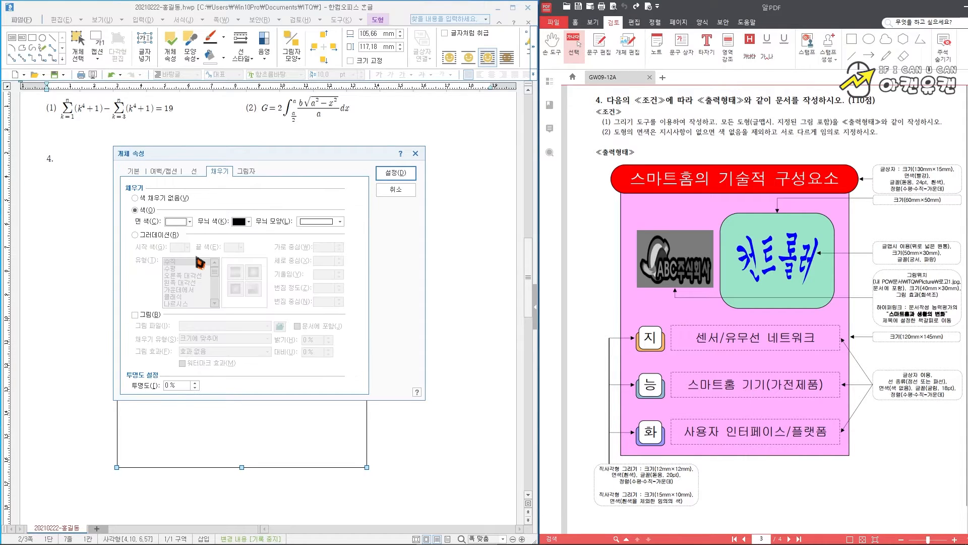
click(190, 222)
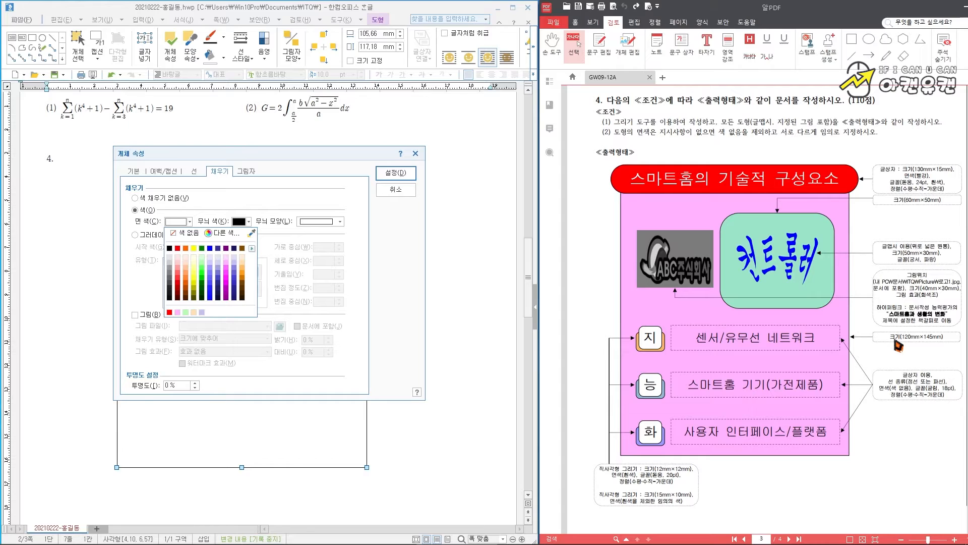
click(226, 267)
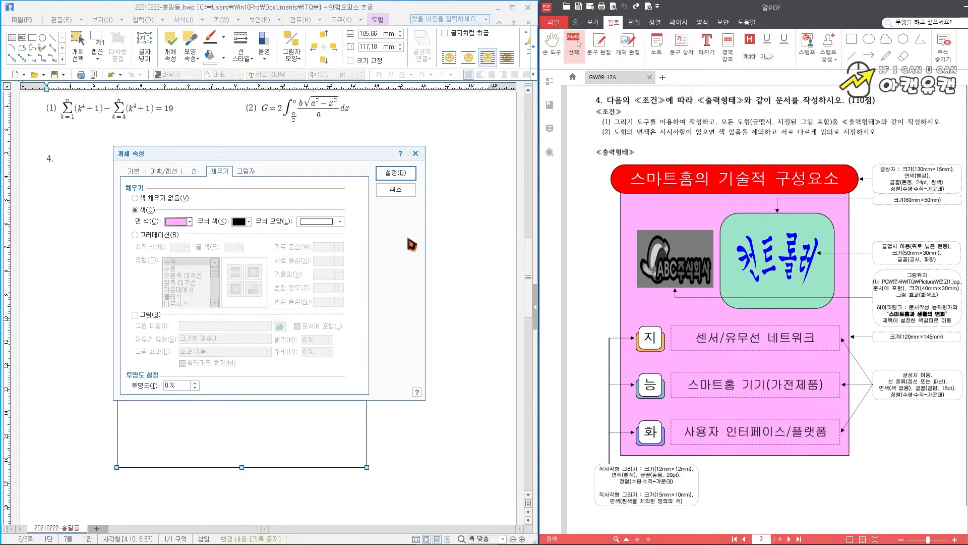
click(409, 174)
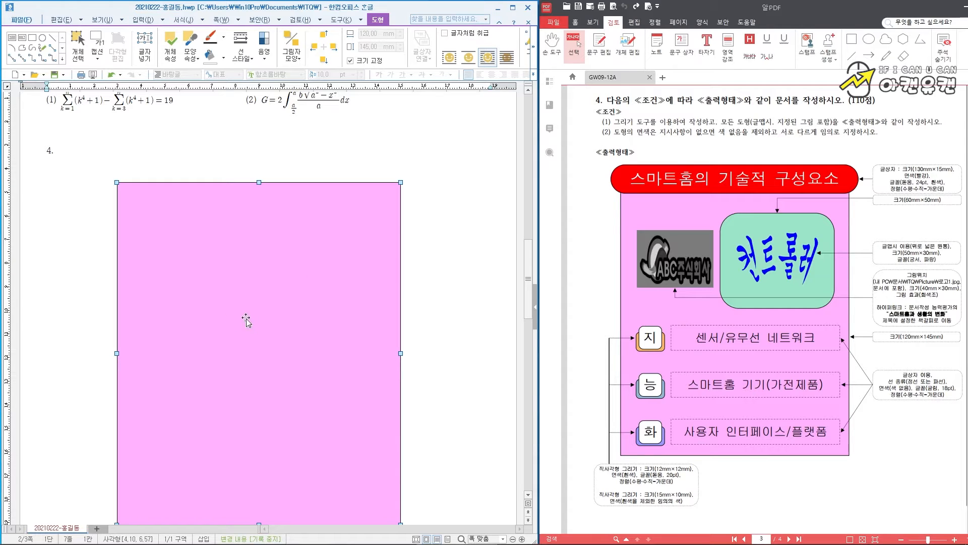
mouse_move(255, 321)
mouse_down()
mouse_move(267, 310)
mouse_move(269, 332)
mouse_up()
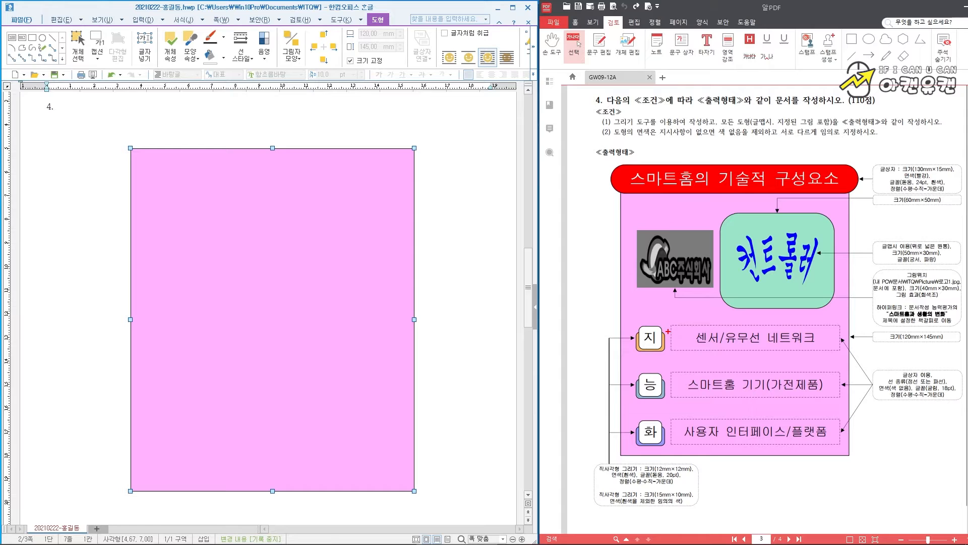
drag(890, 191, 964, 189)
mouse_move(870, 177)
mouse_down()
mouse_move(924, 155)
mouse_move(961, 165)
mouse_move(963, 185)
mouse_up()
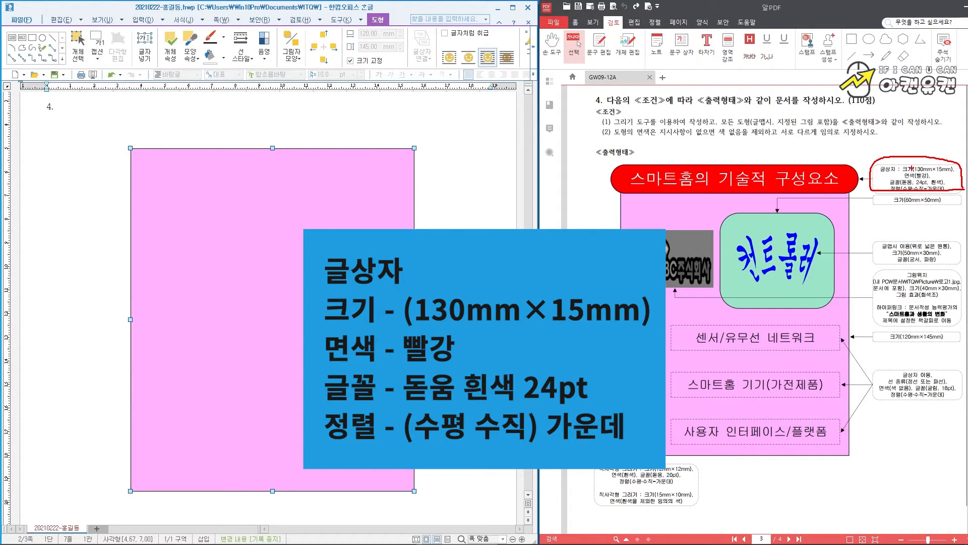
mouse_move(899, 173)
mouse_down()
mouse_move(877, 175)
mouse_move(886, 157)
mouse_move(894, 173)
mouse_up()
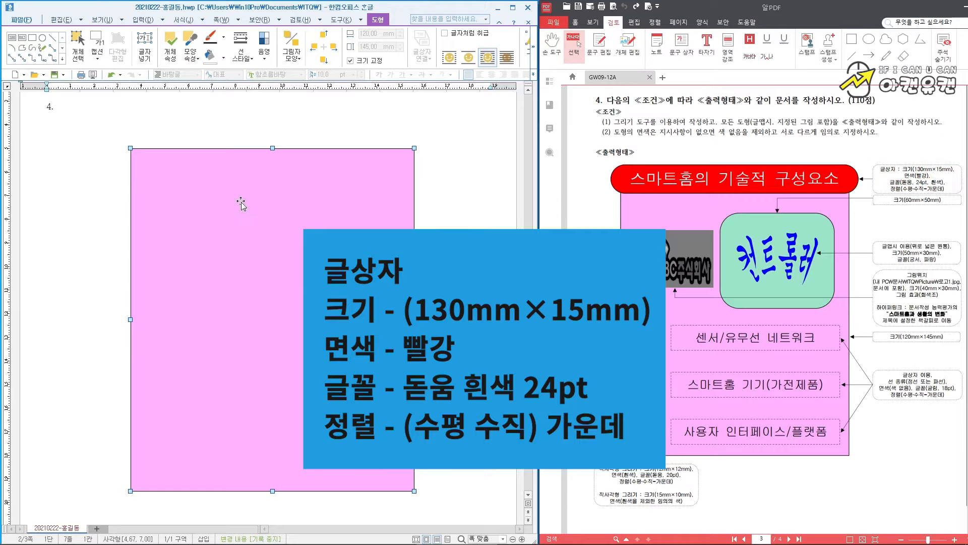
- Draw a horizontal text box about 132 × 15 mm across the top edge of the pink rectangle
click(137, 20)
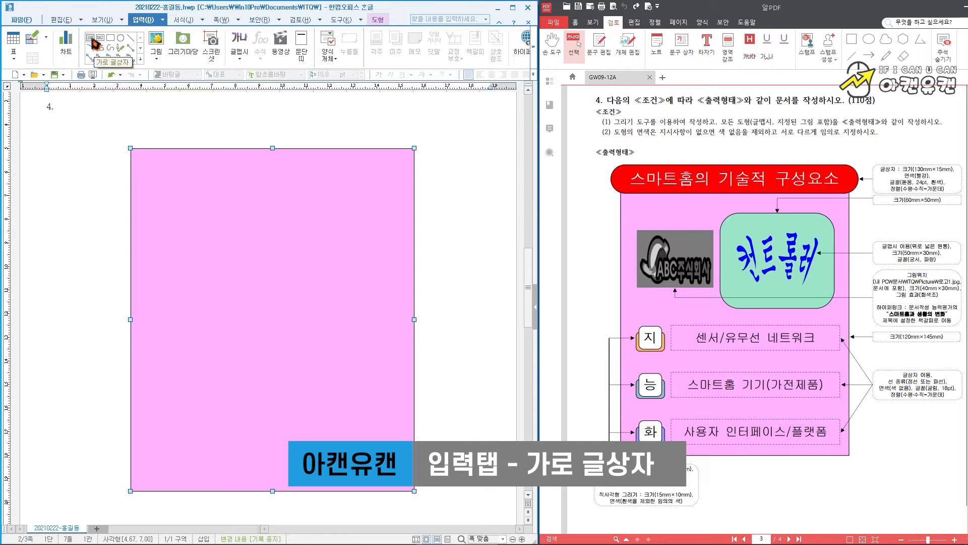
click(93, 43)
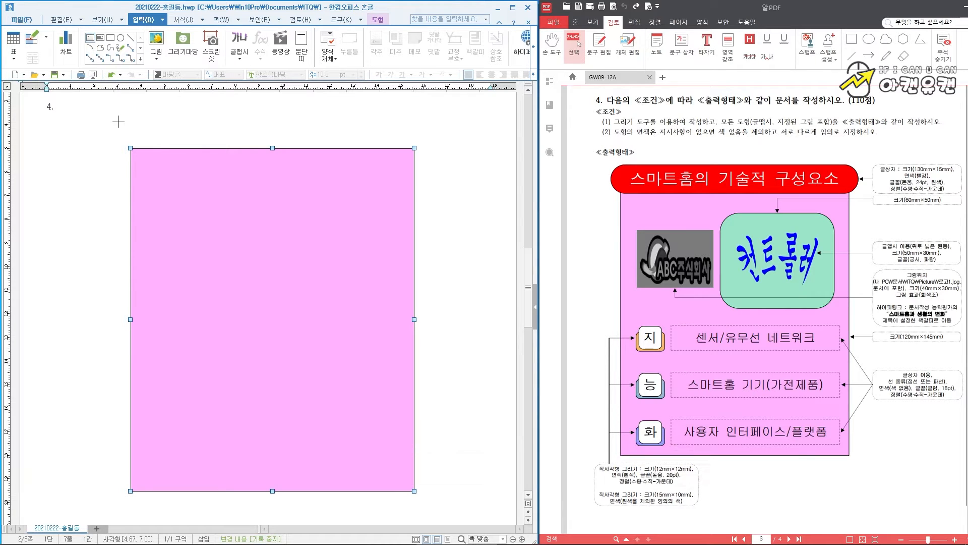
drag(115, 121, 426, 156)
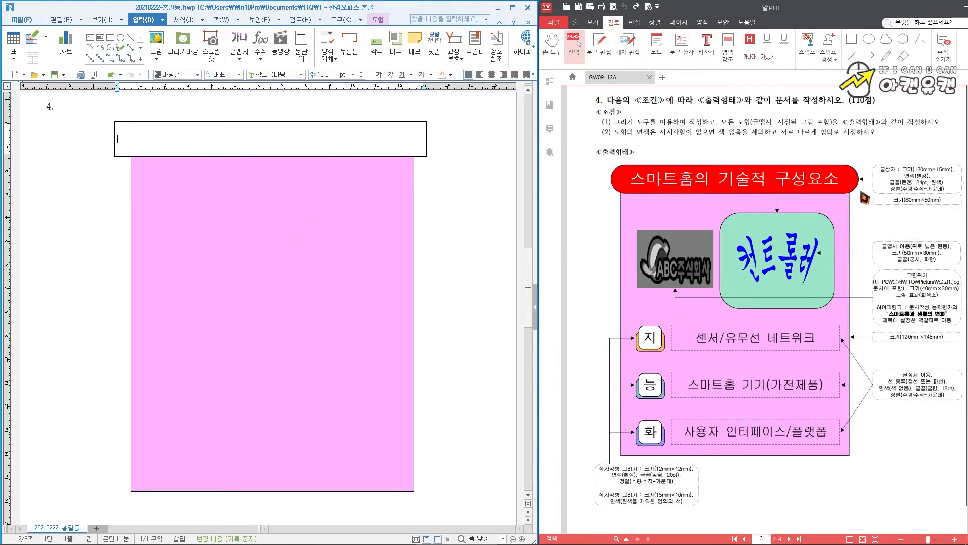
- Set the text box's text format to the 돋움 font at 24 pt with centre alignment
click(301, 75)
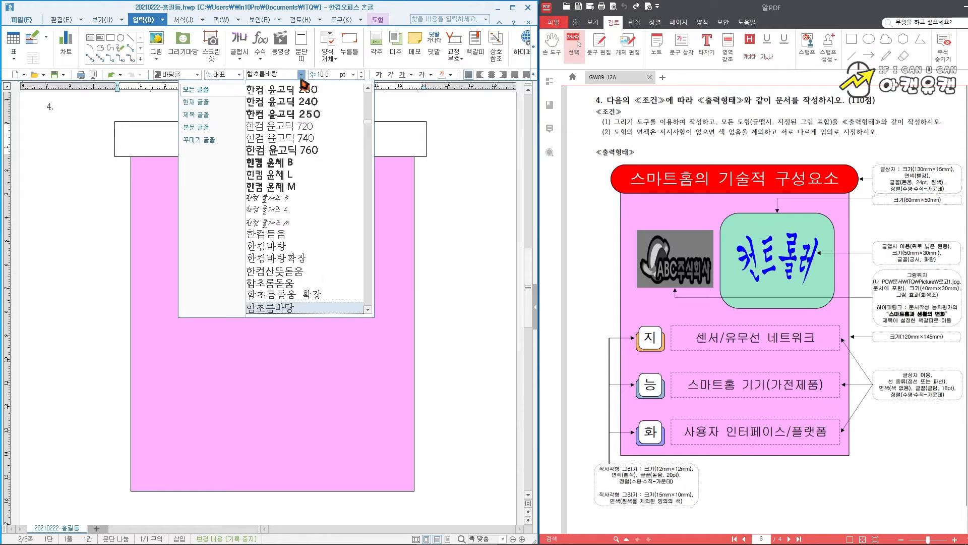
drag(374, 131, 372, 87)
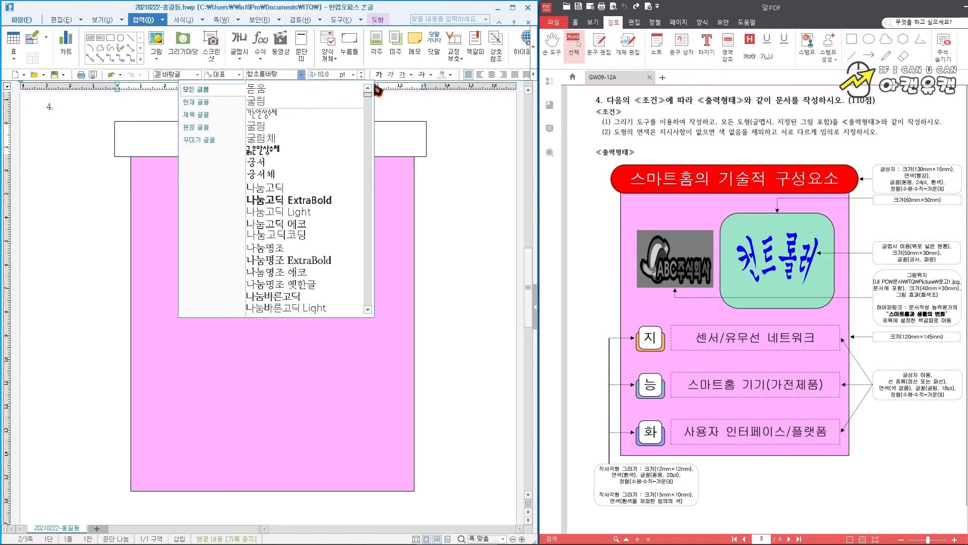
click(286, 92)
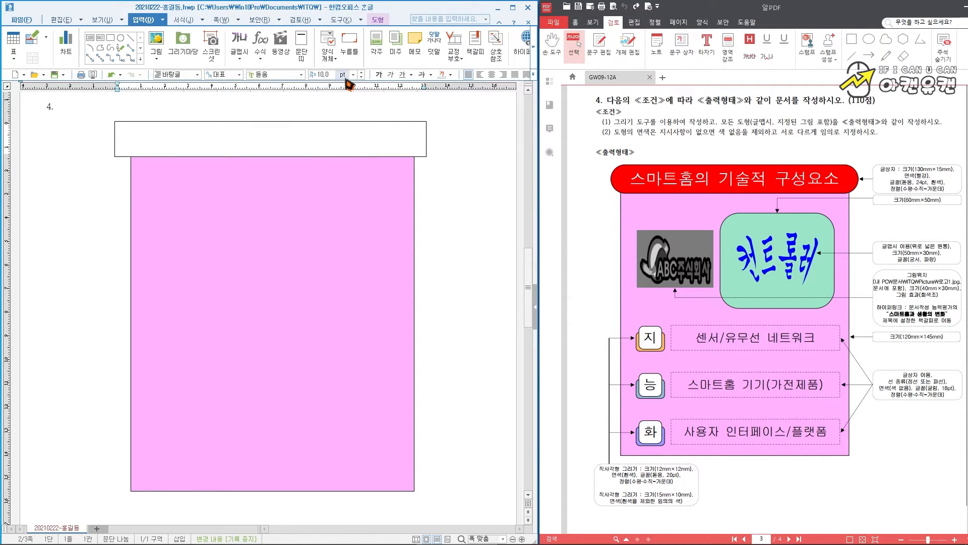
click(354, 74)
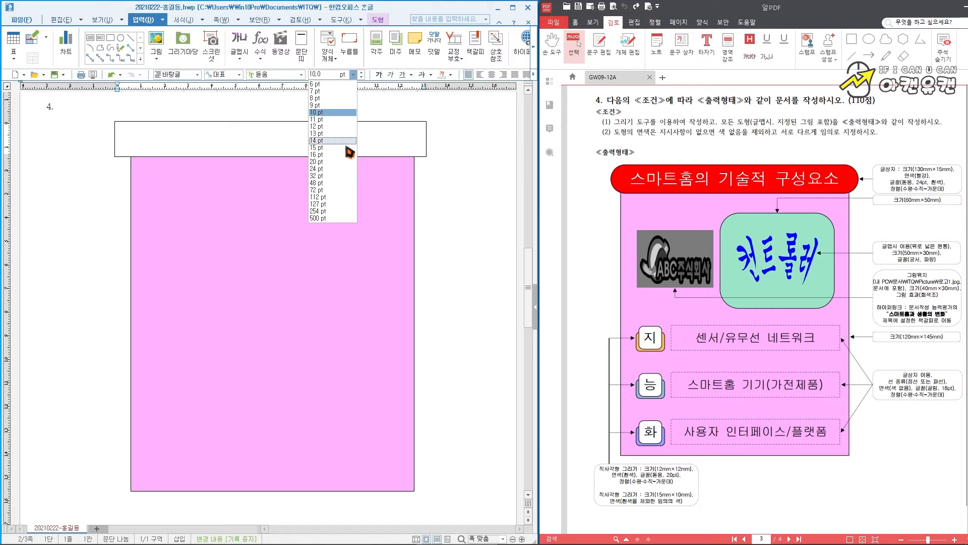
click(327, 168)
click(492, 75)
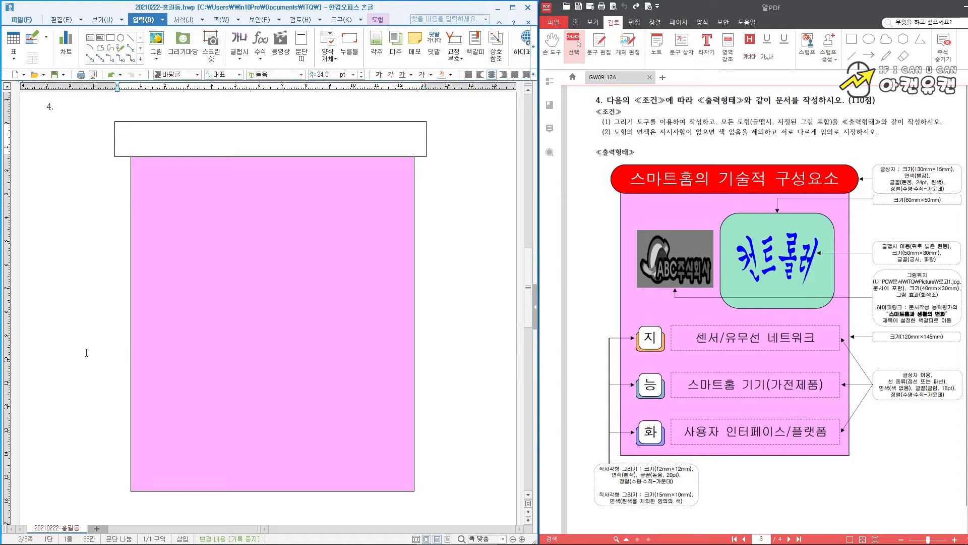
- Enter the title "스마트홈의 기술적 구성요소" in the text box
text(스마트홈의)
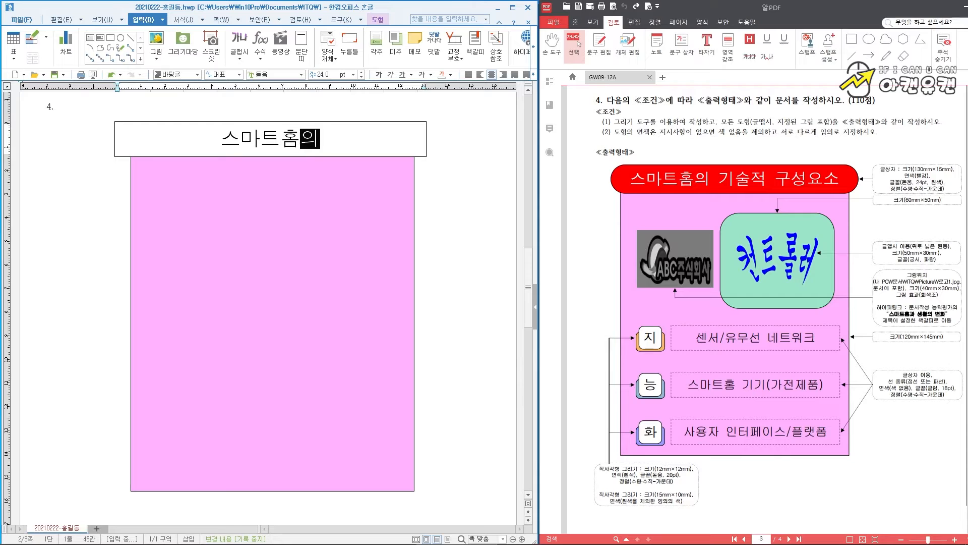
text( 기술적 굿)
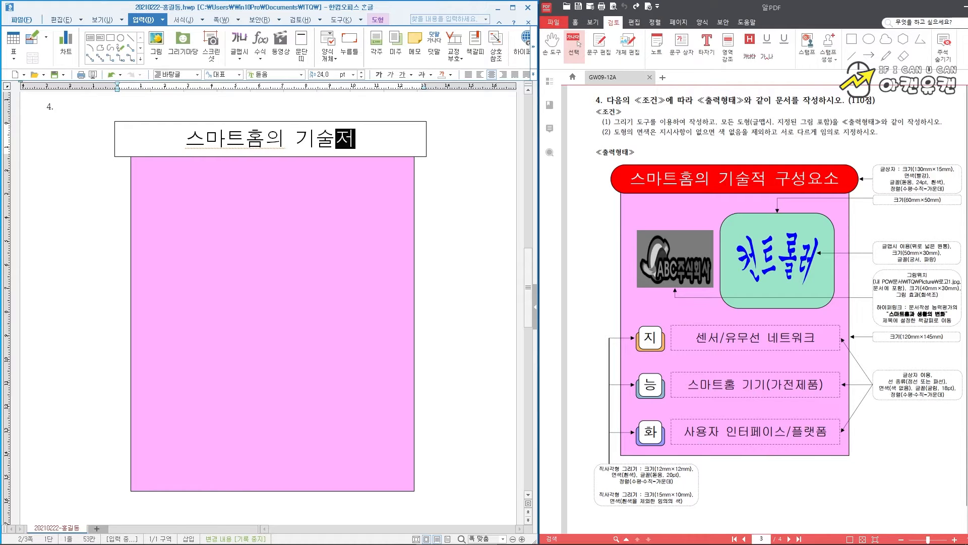
text(성요소)
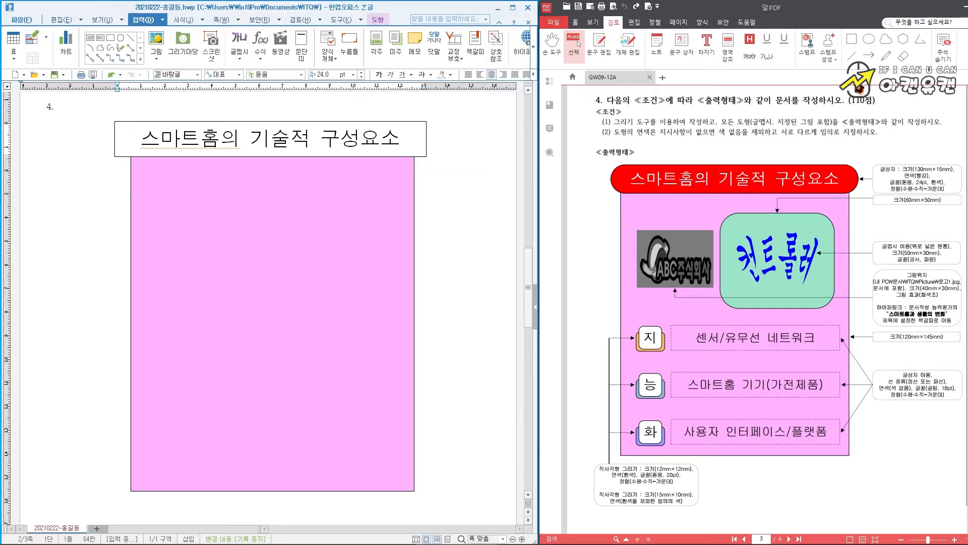
- Set the title text box's width to 130 mm and height to 15 mm, and lock its size
double_click(286, 122)
double_click(285, 123)
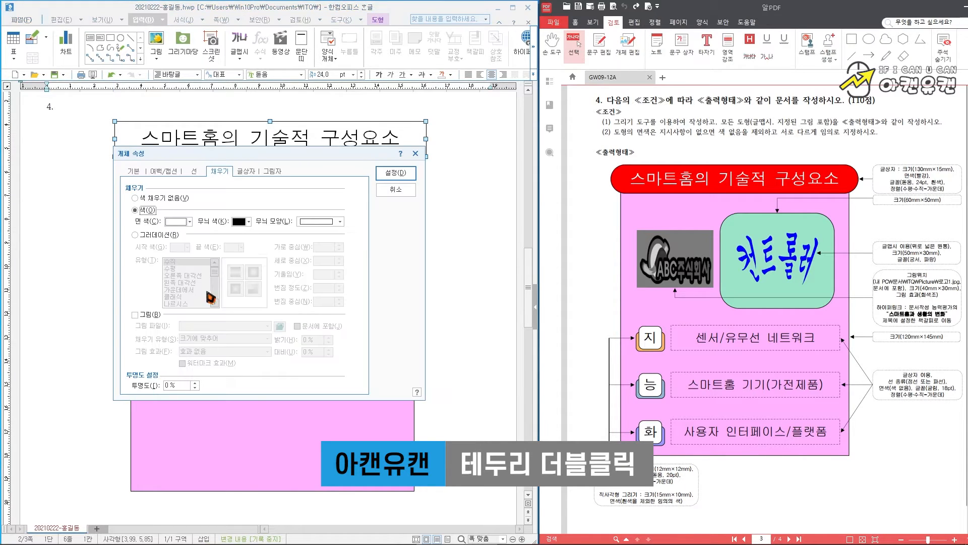
click(134, 172)
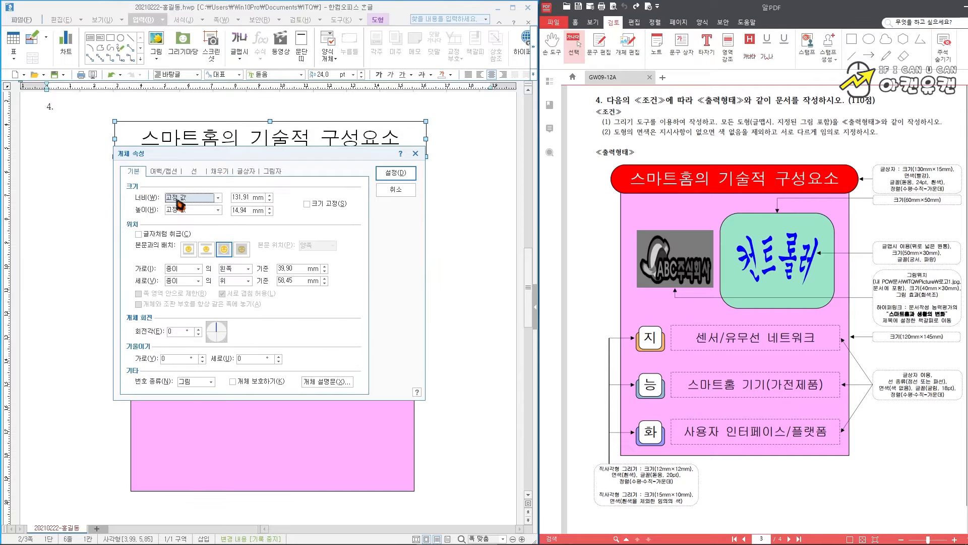
click(241, 200)
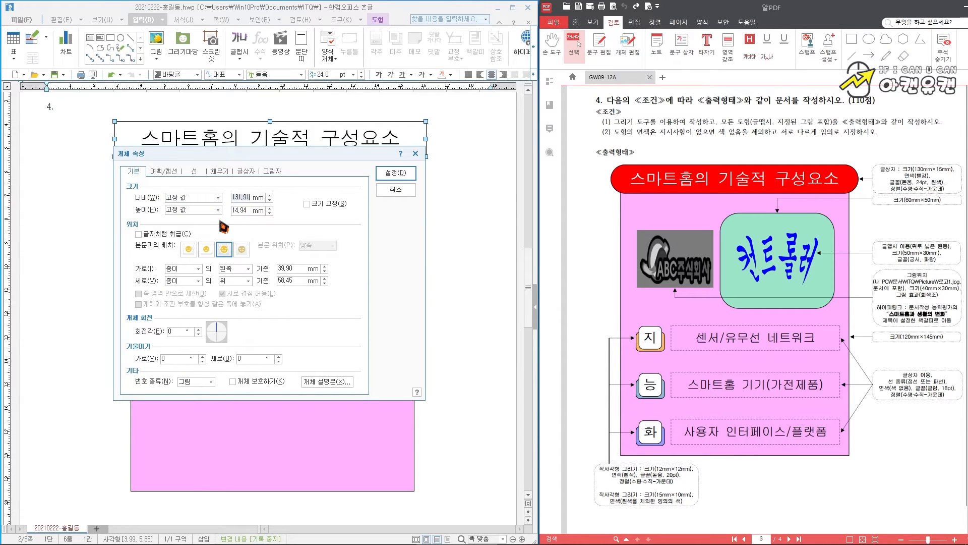
text(1)
key(Tab)
key(Tab)
text(1)
click(337, 204)
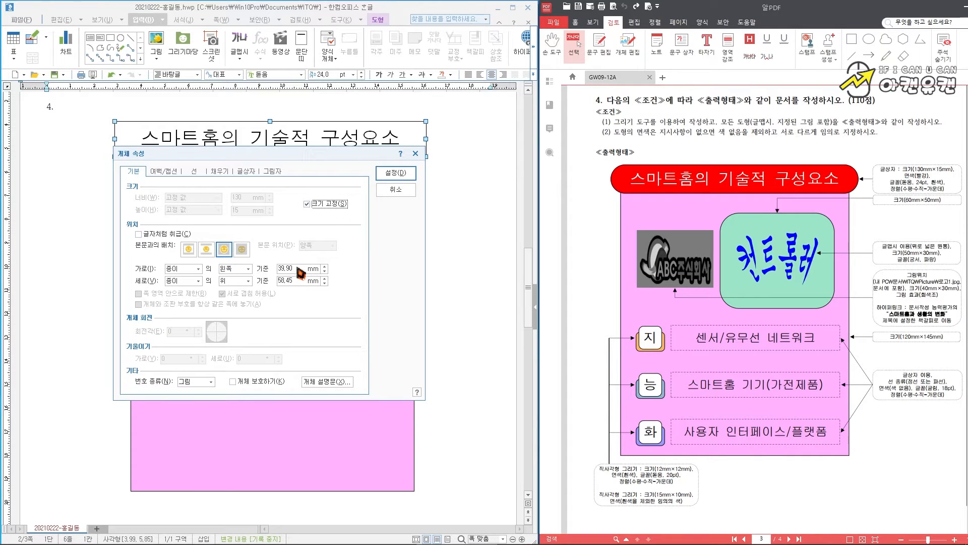
- Fill the title text box with red and give it semicircular (반원) corners
click(220, 172)
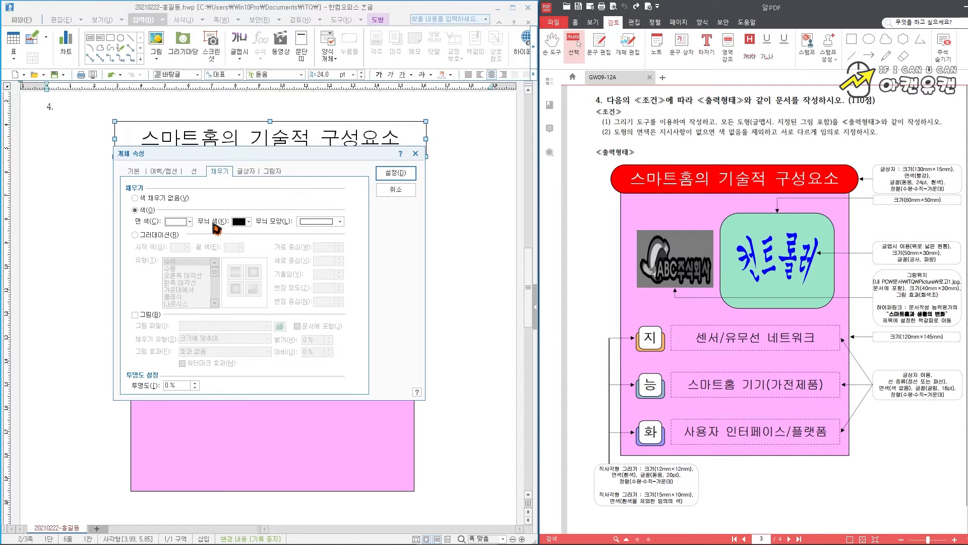
click(182, 225)
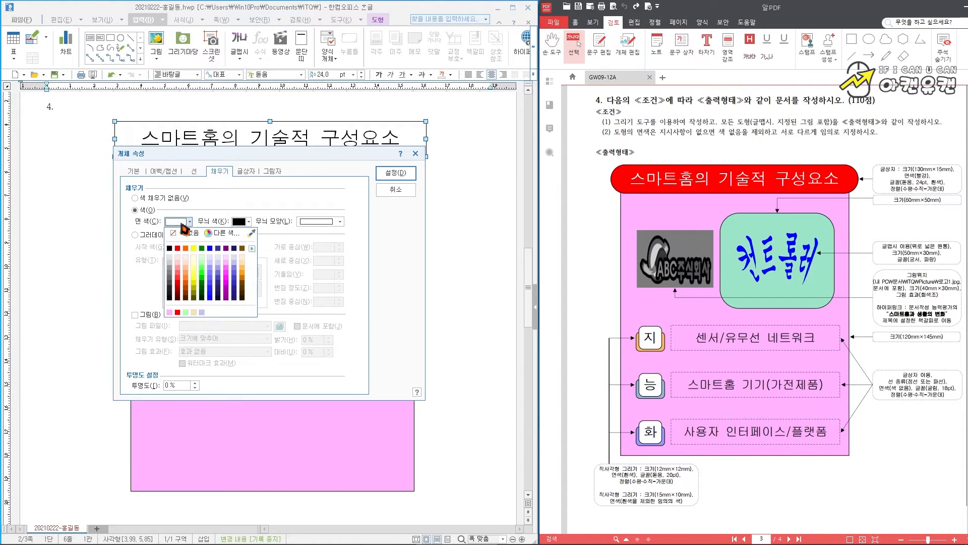
click(180, 251)
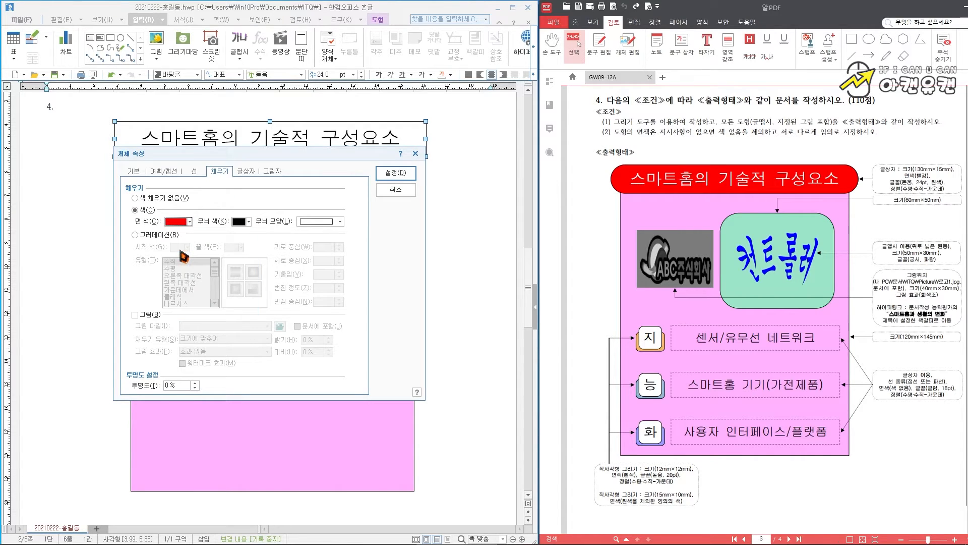
click(195, 172)
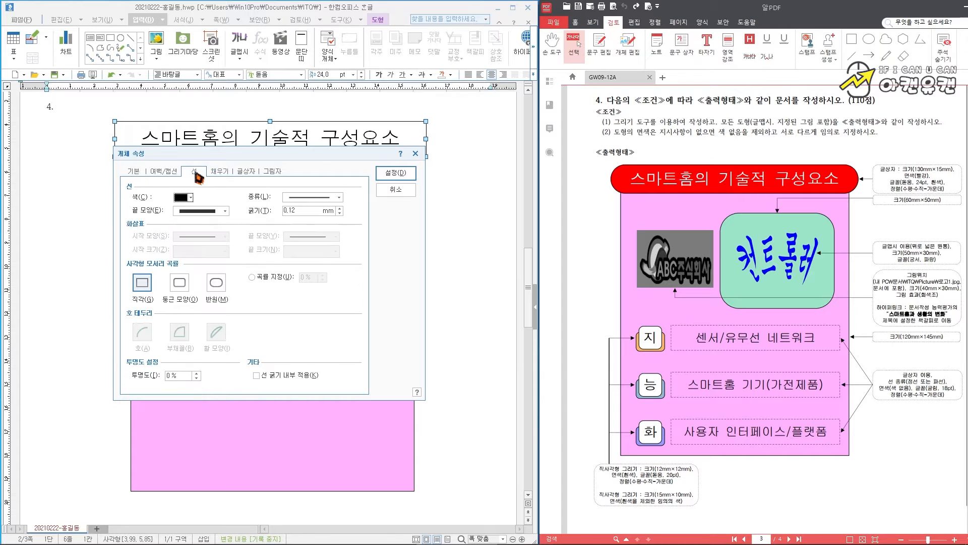
click(218, 292)
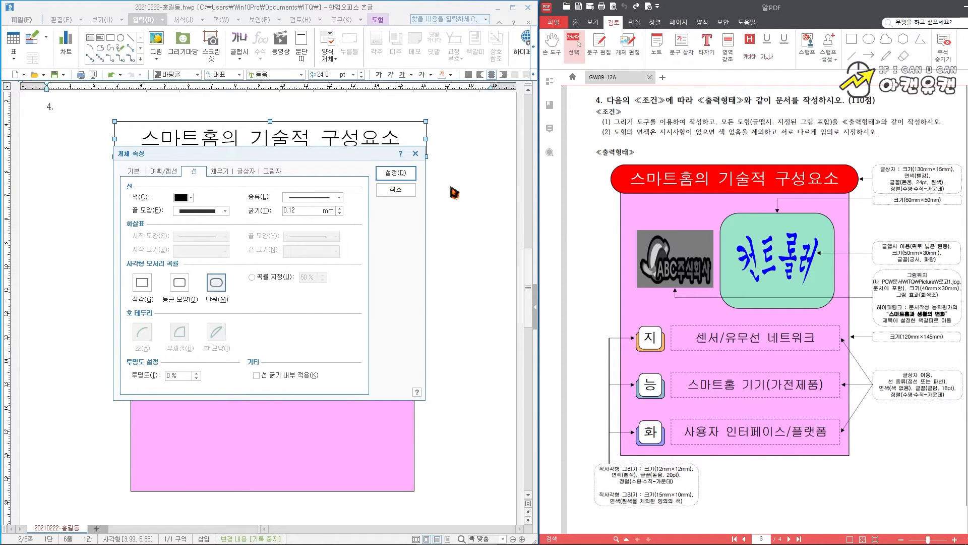
click(396, 173)
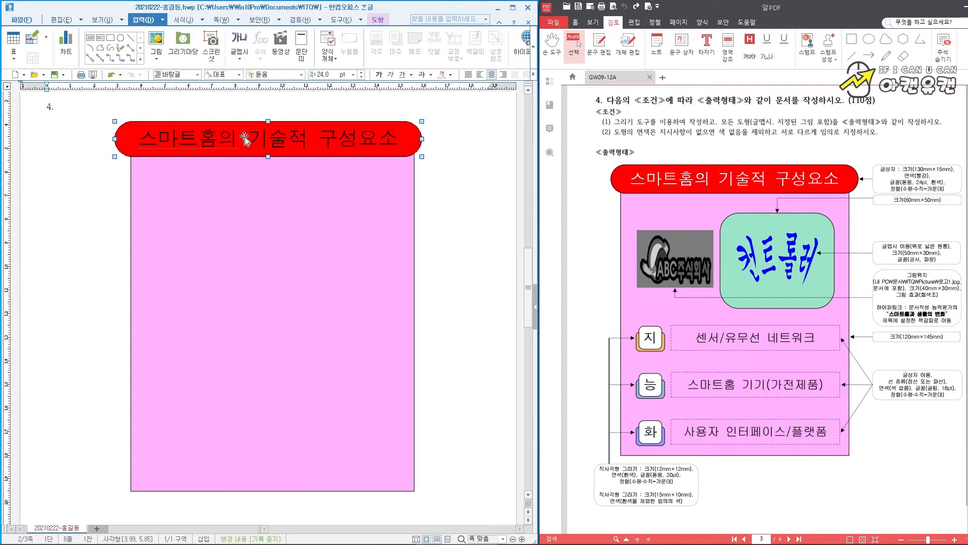
- Change the font colour of the title "스마트홈의 기술적 구성요소" to white
click(114, 202)
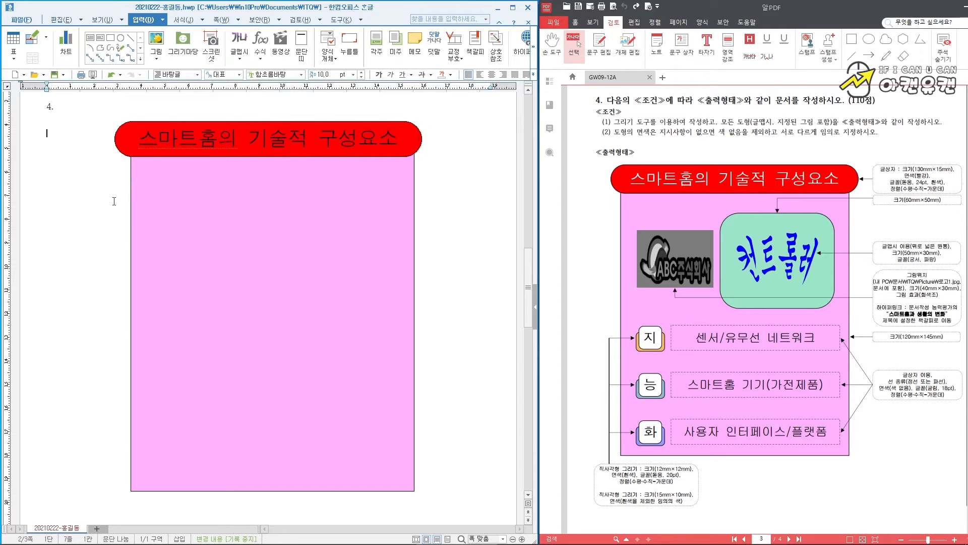
drag(142, 139, 394, 130)
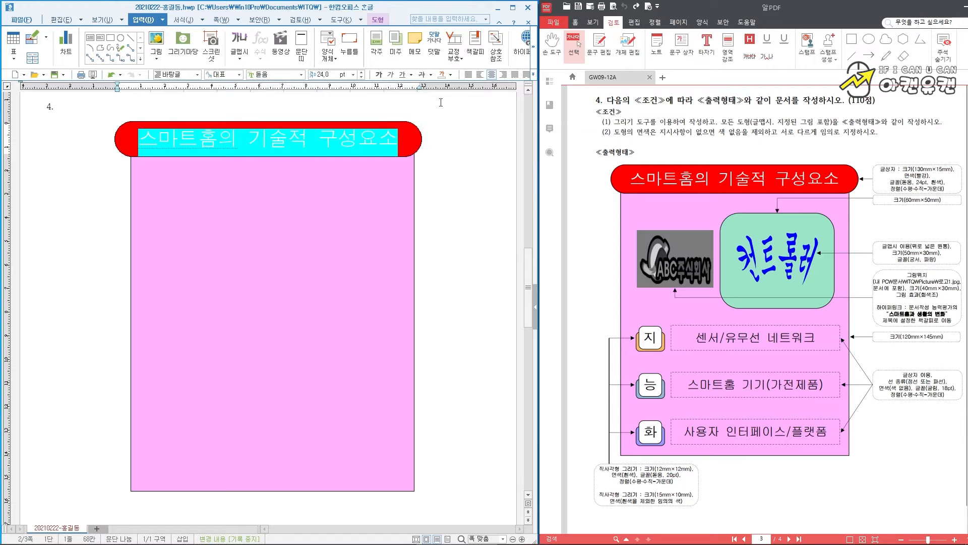
click(449, 74)
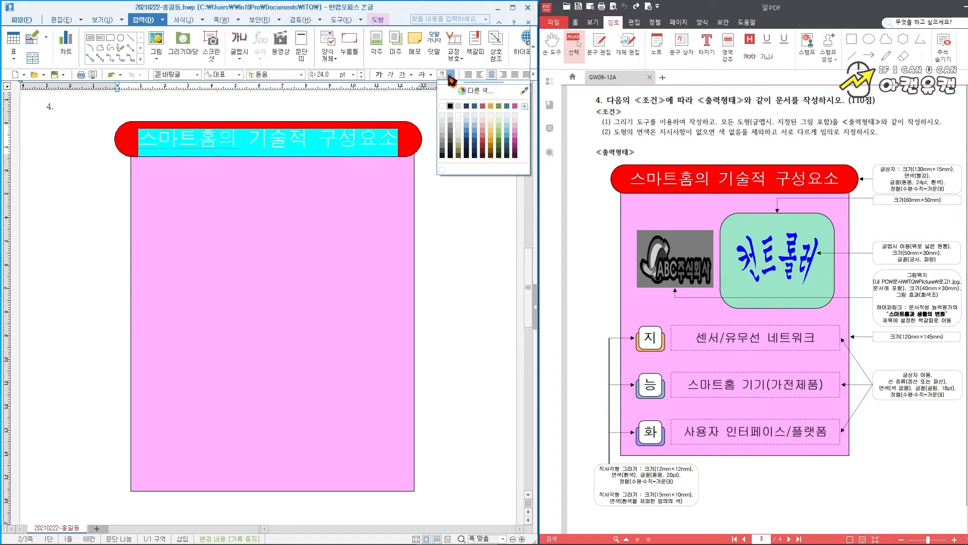
click(443, 106)
key(End)
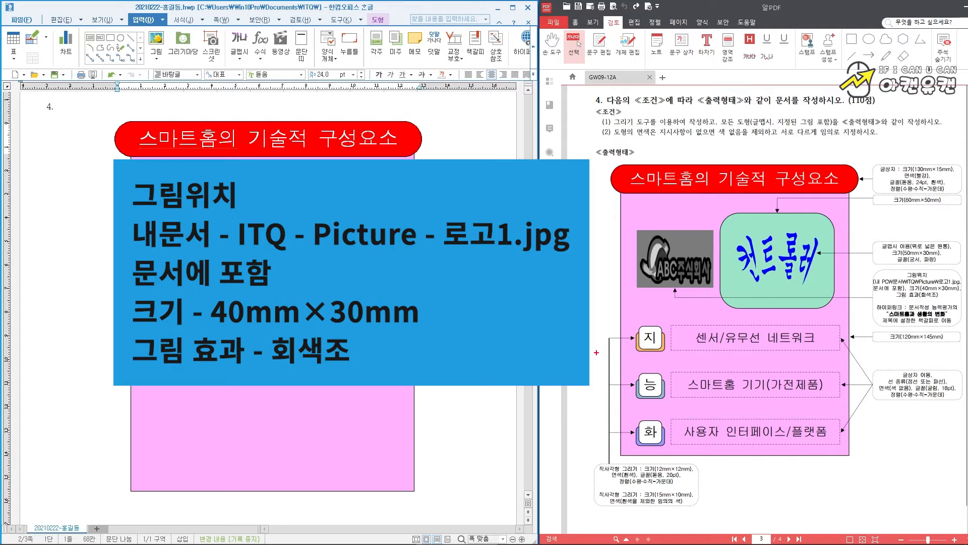
mouse_move(677, 287)
mouse_down()
mouse_move(772, 305)
mouse_move(890, 306)
mouse_up()
drag(901, 269, 942, 324)
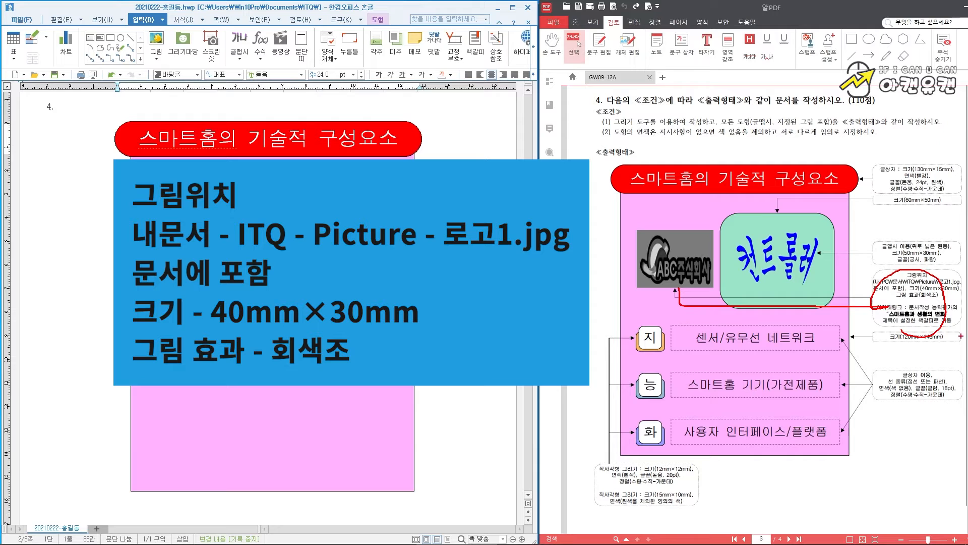
key(Escape)
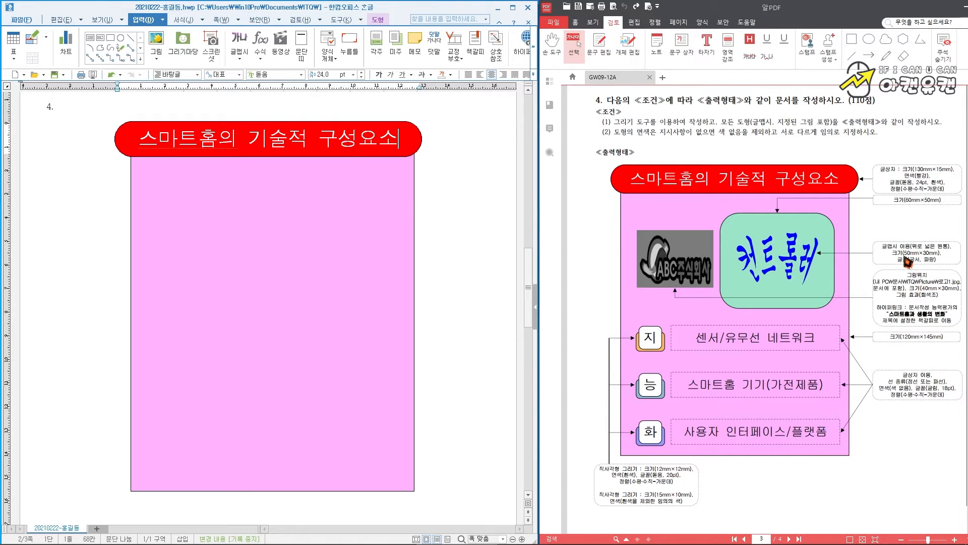
- Insert the picture 로고1.jpg from the 문서\ITQ\Picture folder, embedded in the document, at about 85 × 28 mm over the pink rectangle's upper-left edge
click(159, 41)
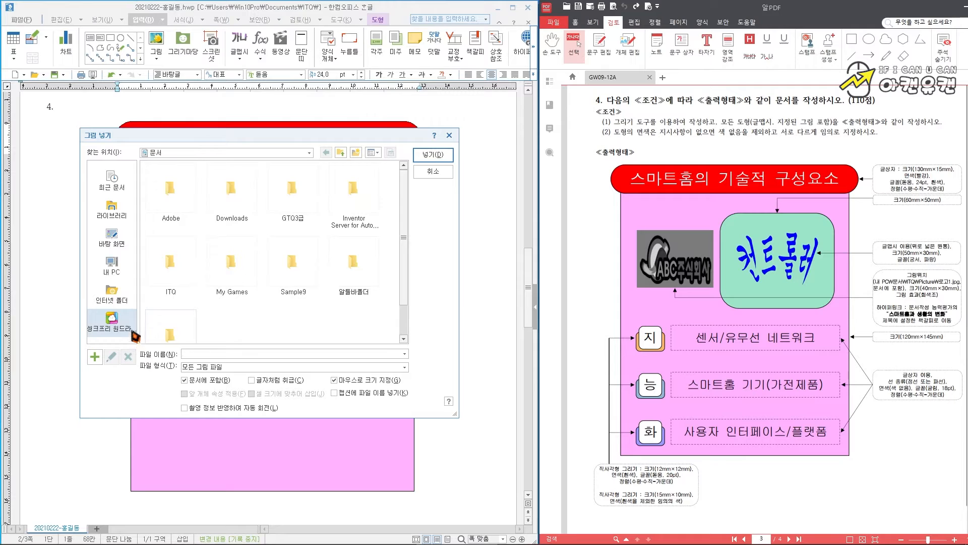
click(117, 271)
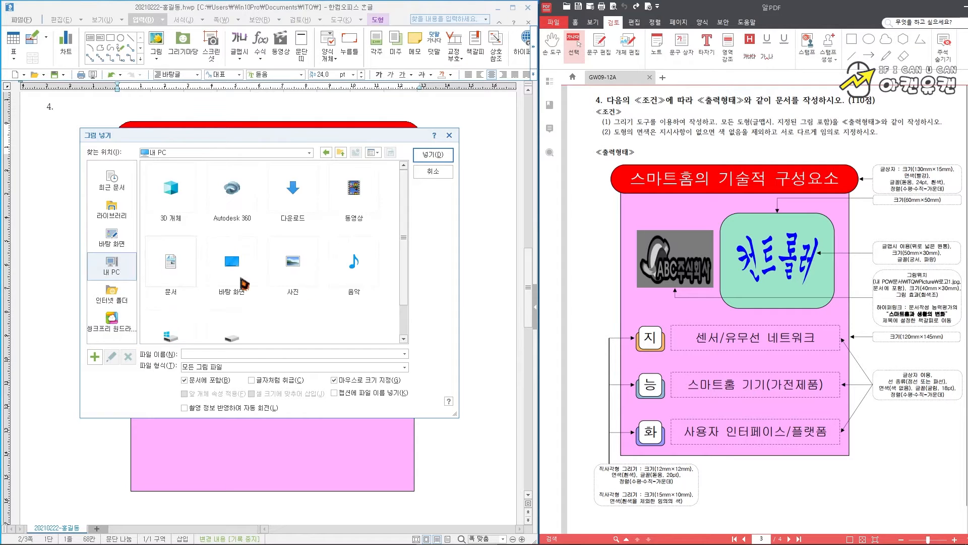
double_click(174, 274)
double_click(174, 276)
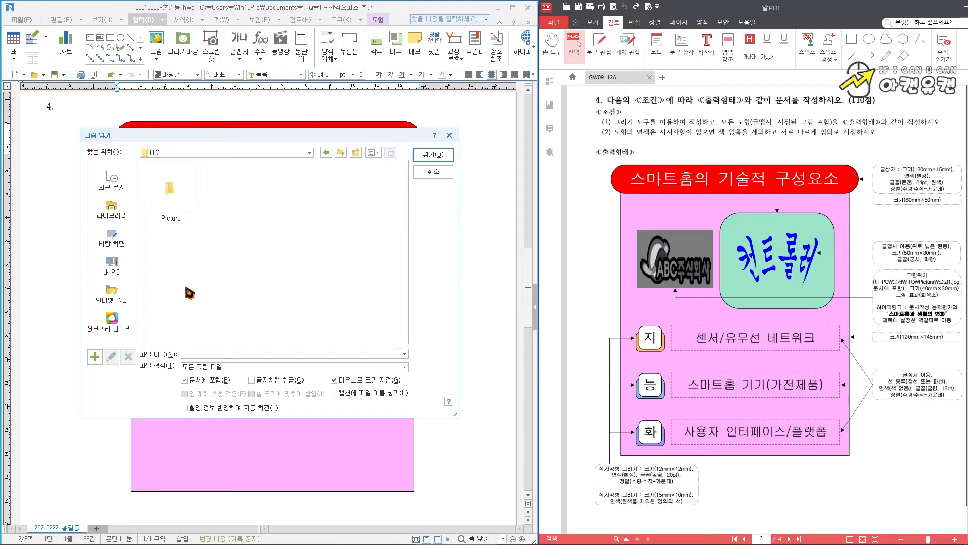
double_click(171, 195)
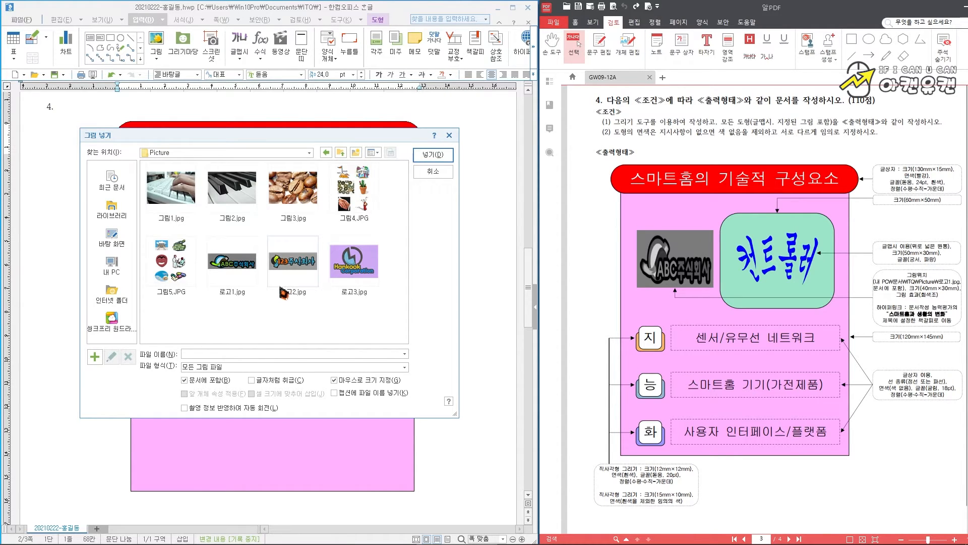
click(234, 264)
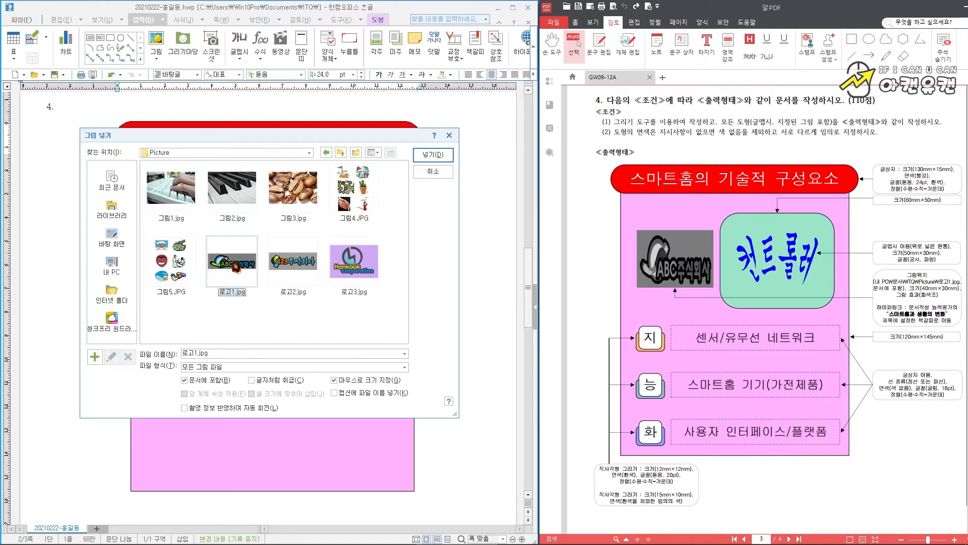
click(432, 155)
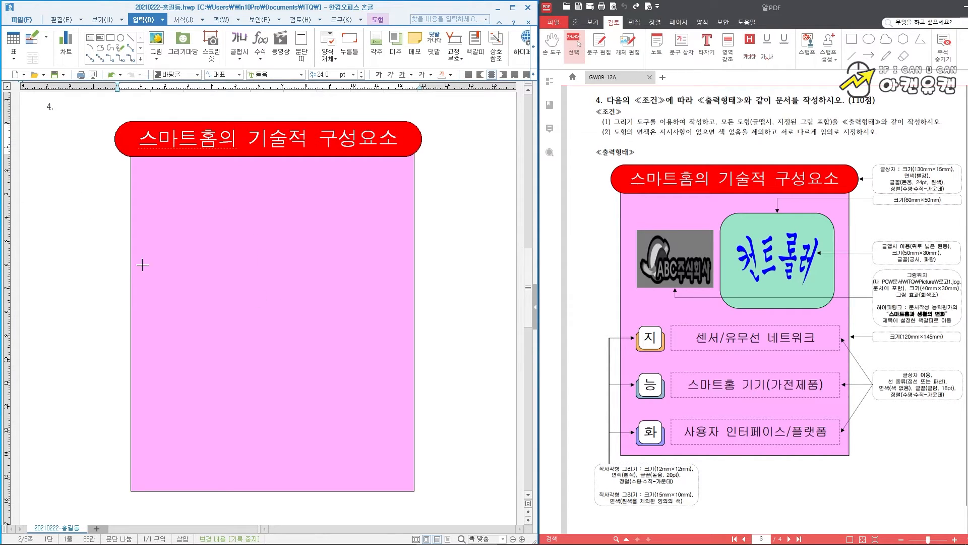
drag(66, 188, 151, 253)
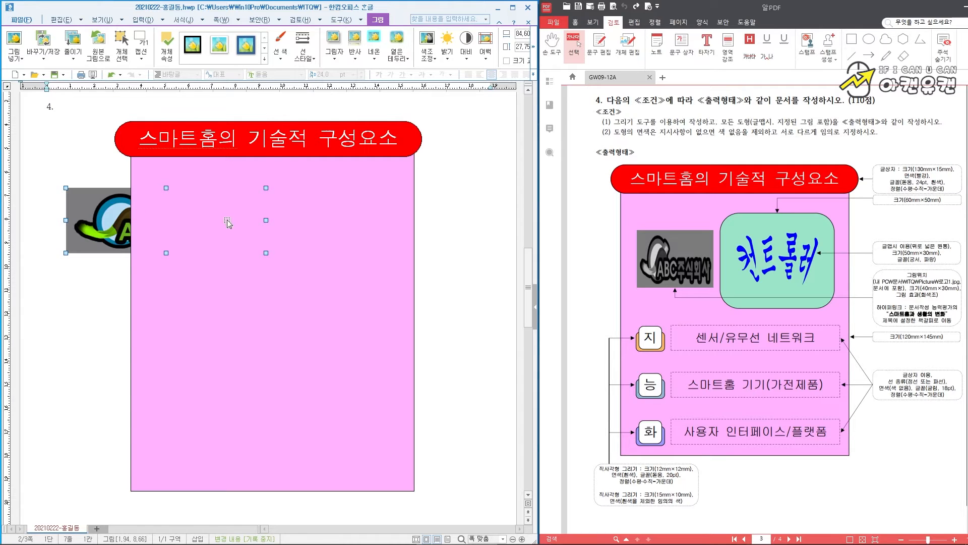
- Set the logo picture to 40 mm wide and 30 mm high with its size locked, and place it in front of the text (글 앞으로)
double_click(100, 230)
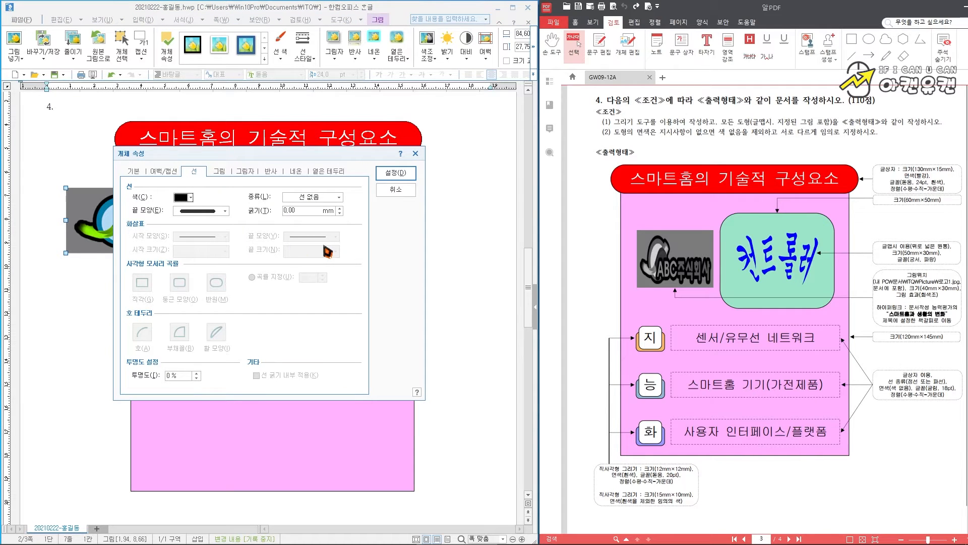
click(137, 173)
click(247, 197)
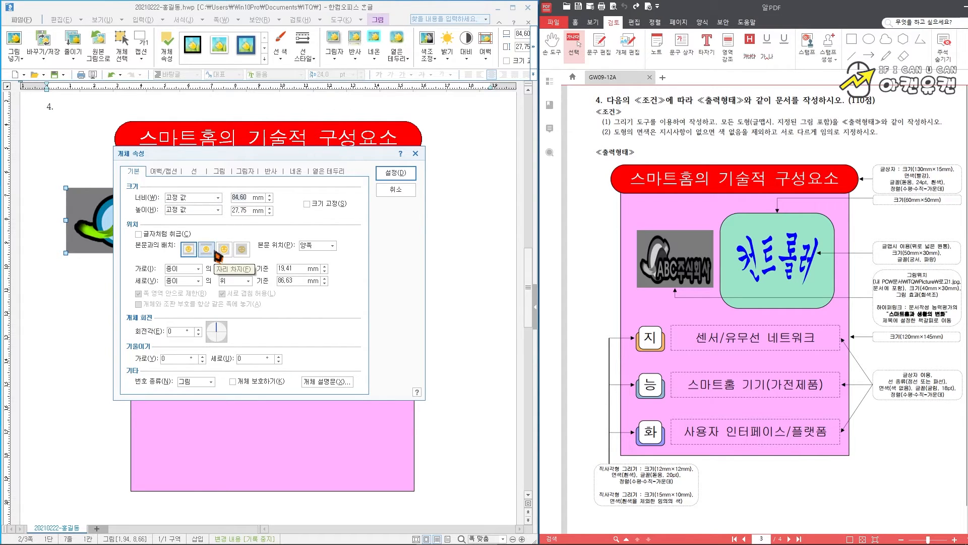
text(4)
key(Tab)
key(Tab)
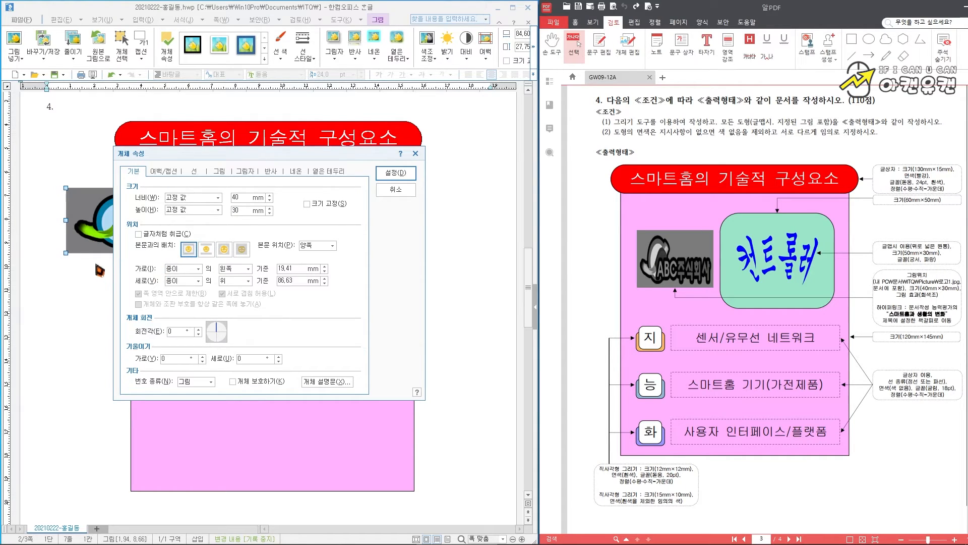
click(331, 205)
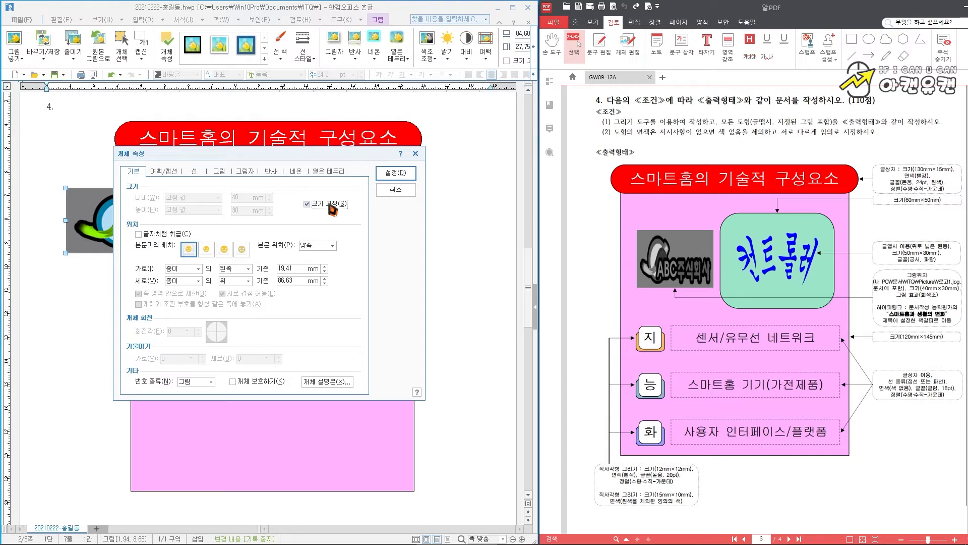
click(239, 253)
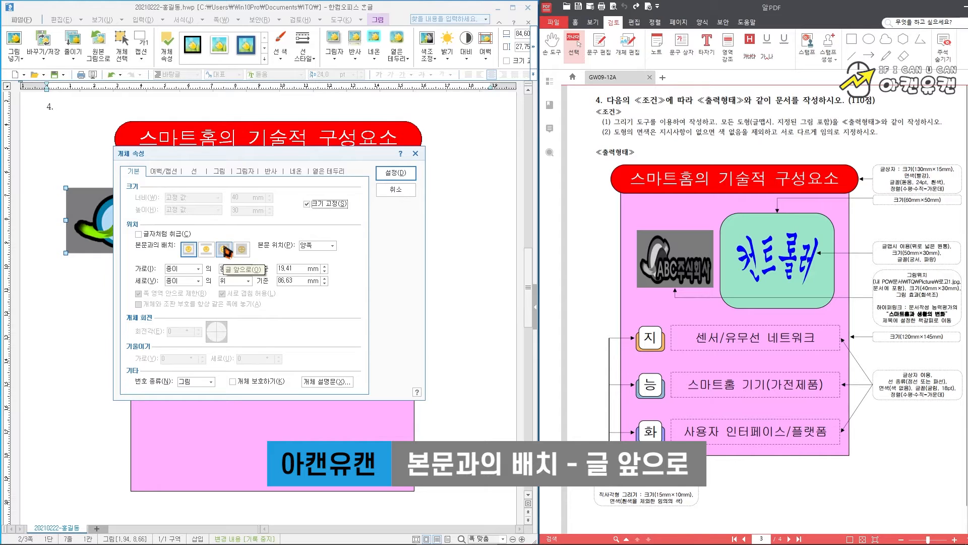
click(225, 250)
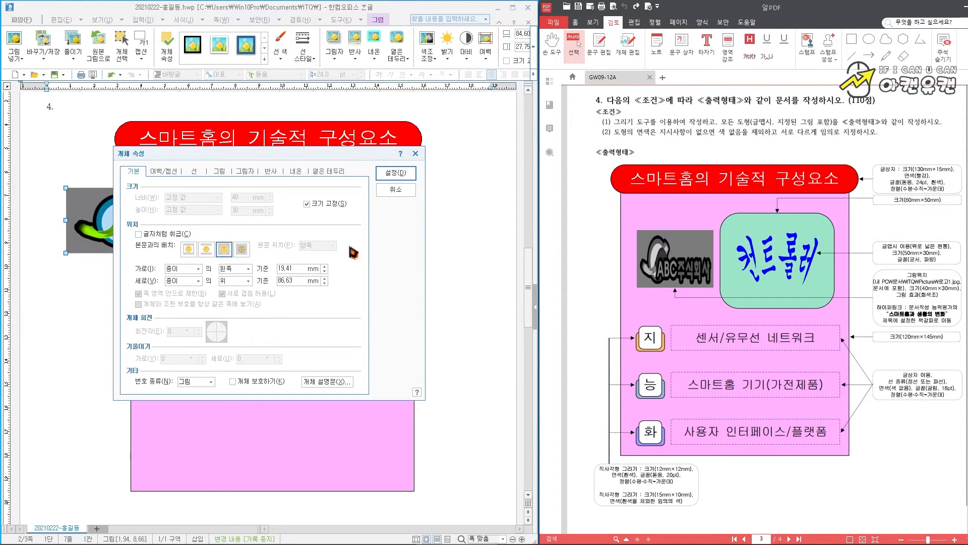
- Apply the greyscale (회색조) effect to the logo picture and move it inside the pink rectangle's upper-left area
click(219, 171)
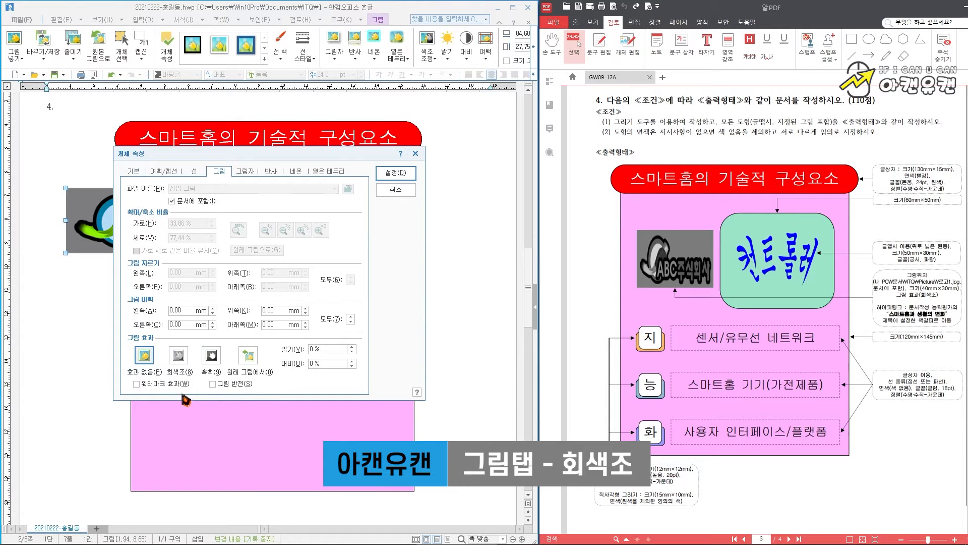
click(178, 355)
click(404, 174)
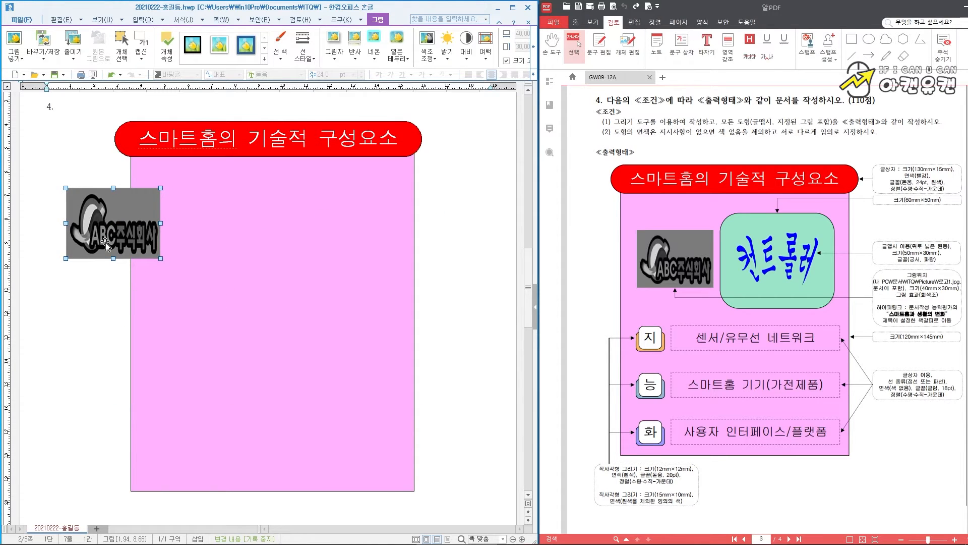
drag(109, 227, 194, 238)
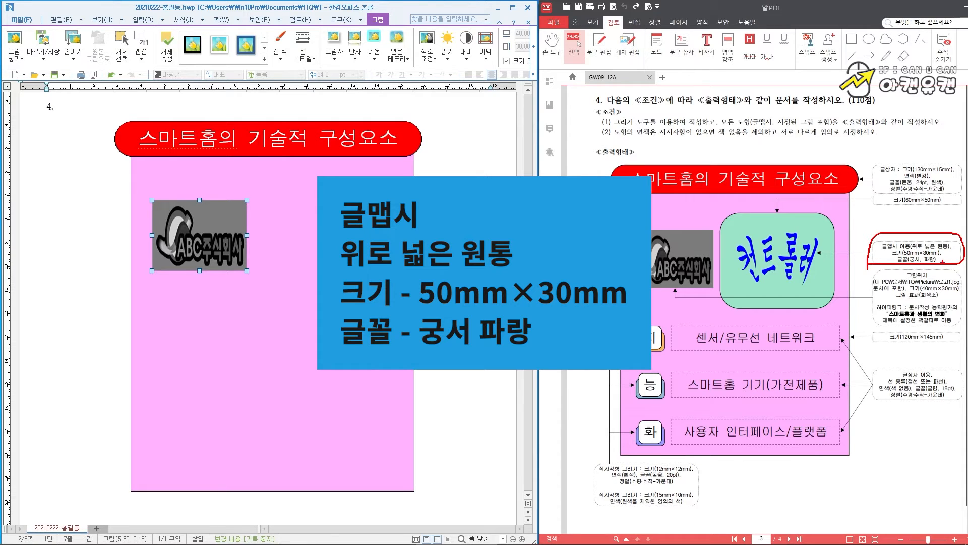
mouse_move(727, 219)
mouse_down()
mouse_move(730, 301)
mouse_move(820, 315)
mouse_move(836, 238)
mouse_up()
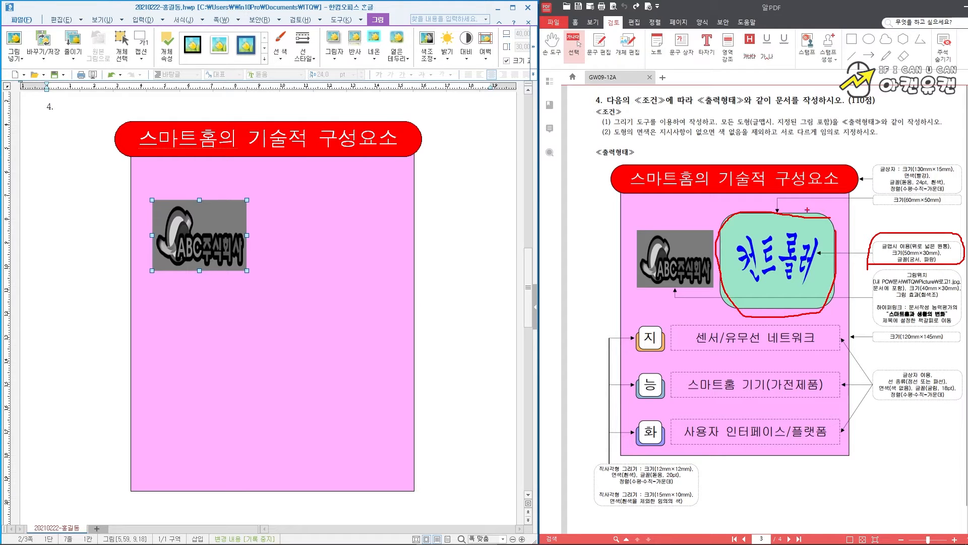
mouse_move(953, 209)
mouse_down()
mouse_move(878, 214)
mouse_move(913, 193)
mouse_move(954, 194)
mouse_up()
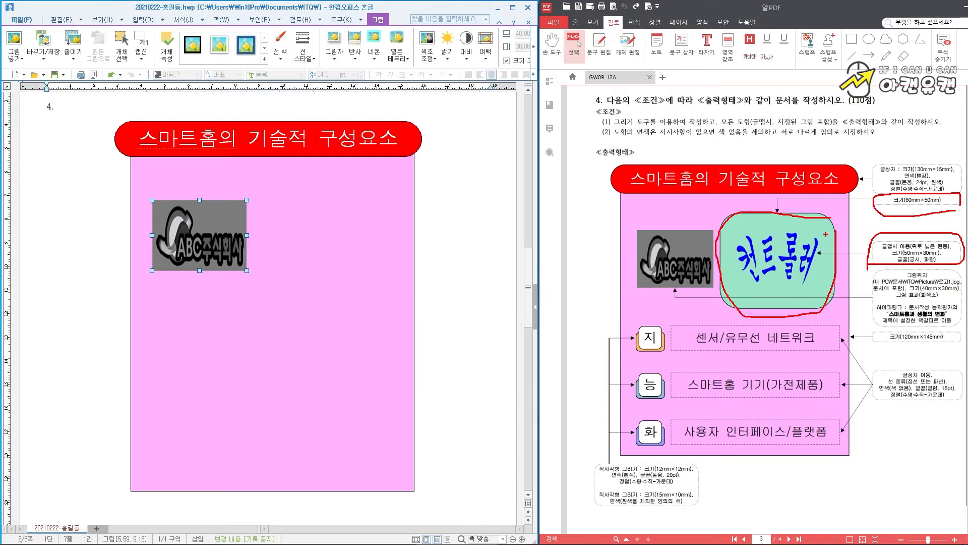
drag(780, 218, 740, 224)
mouse_move(721, 295)
mouse_down()
mouse_move(815, 312)
mouse_move(835, 232)
mouse_move(758, 237)
mouse_move(769, 288)
mouse_move(810, 240)
mouse_up()
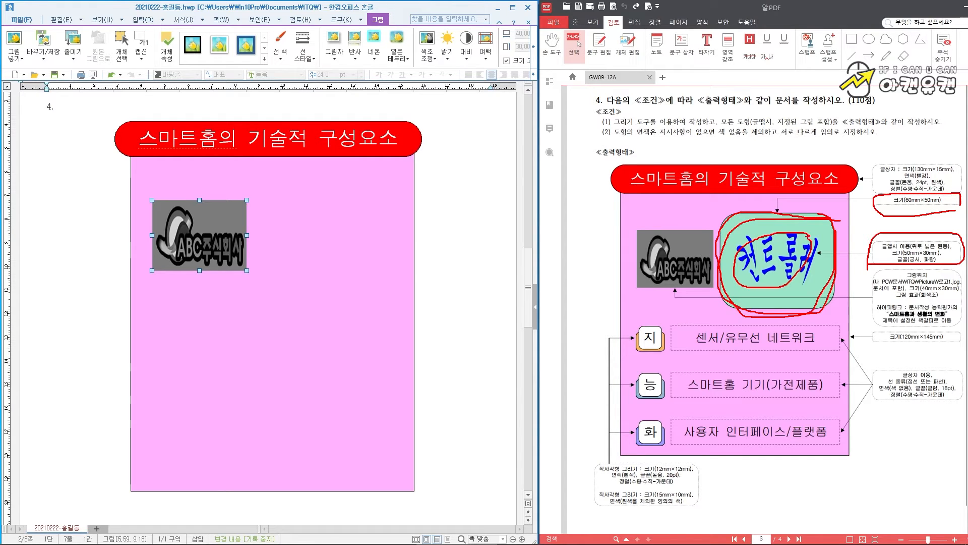
key(e)
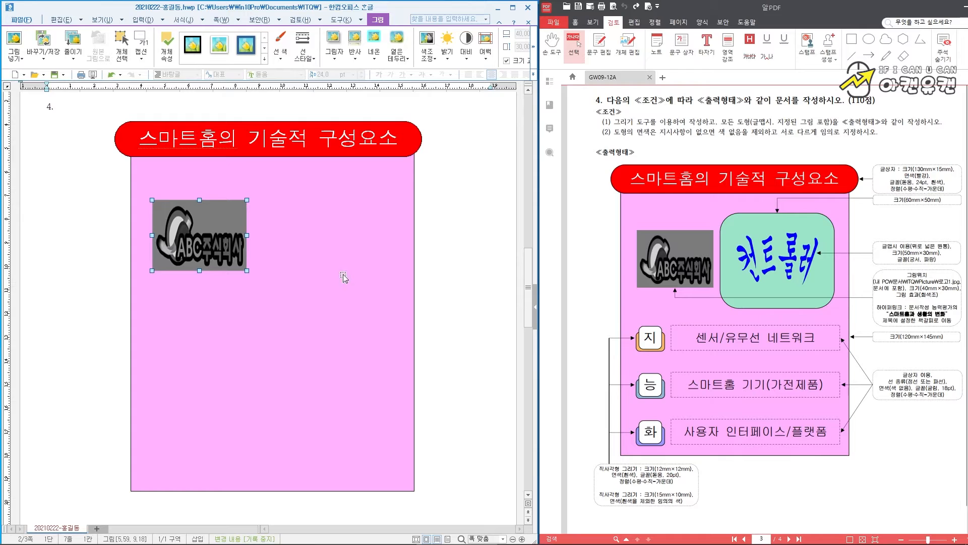
- Draw a nearly square rectangle to the right of the logo, inside the pink rectangle's upper-right area
click(303, 257)
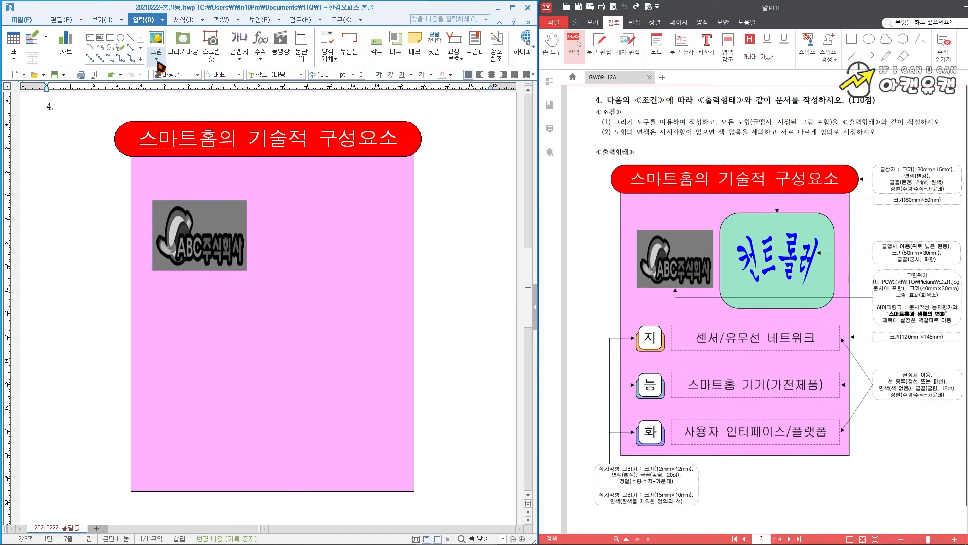
click(112, 41)
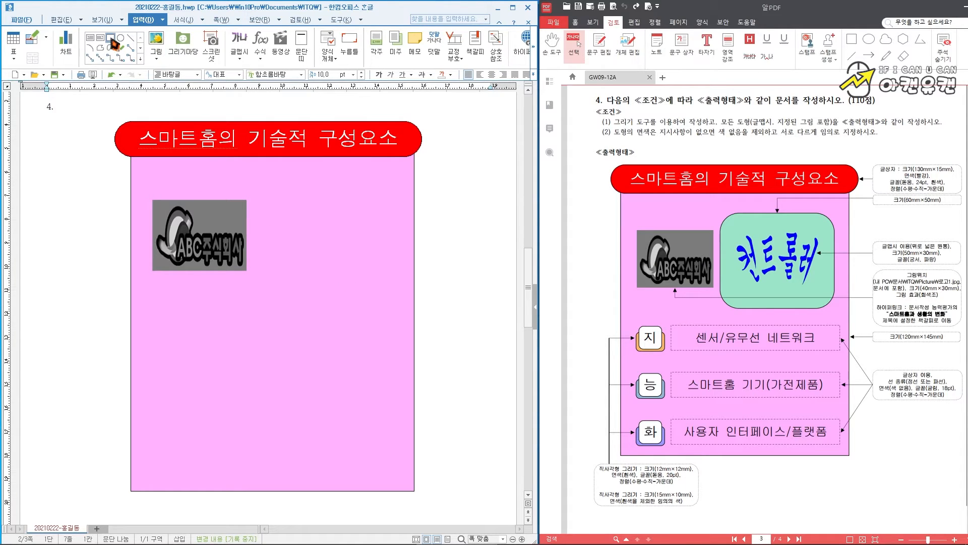
drag(268, 195, 398, 318)
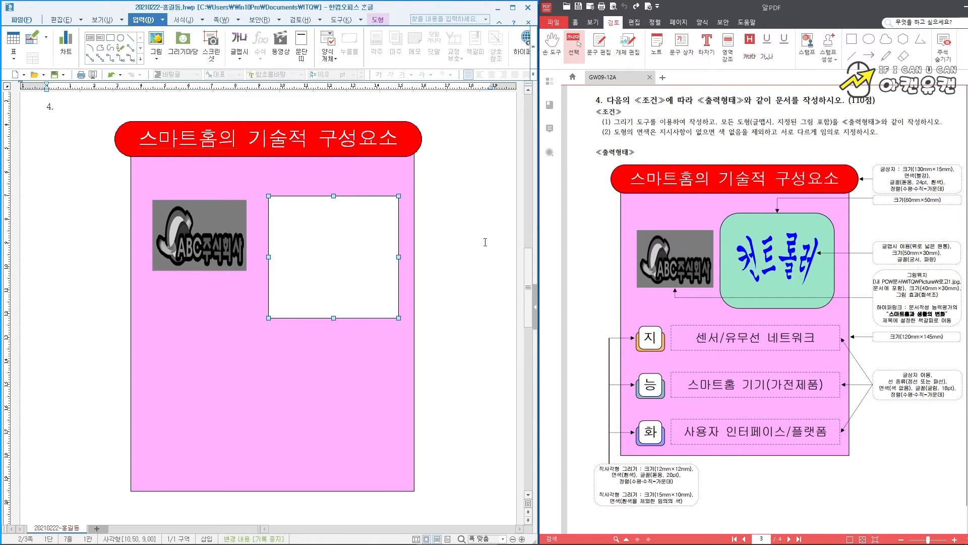
- Set the white rectangle beside the logo to 60 mm wide and 50 mm high, and lock its size
double_click(331, 241)
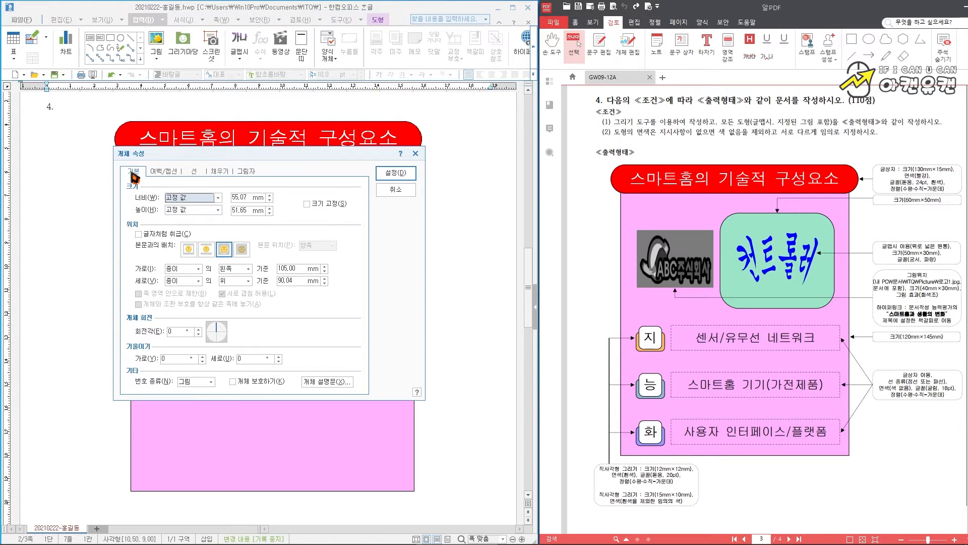
click(248, 198)
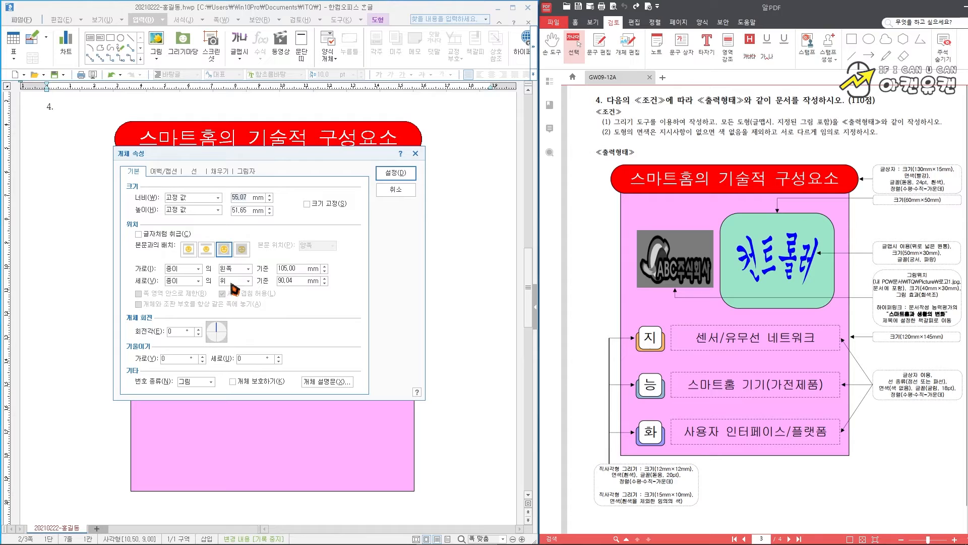
text(60)
key(Tab)
key(Tab)
text(50)
click(309, 204)
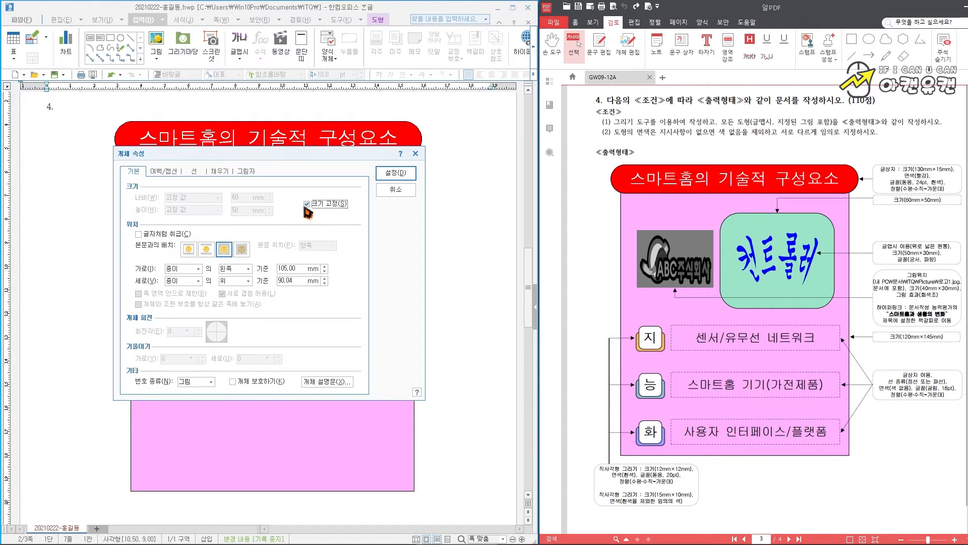
- Give the 60 × 50 mm rectangle rounded corners (둥근 모양) and a light green fill, and place it in the pink rectangle's upper-right area
click(195, 172)
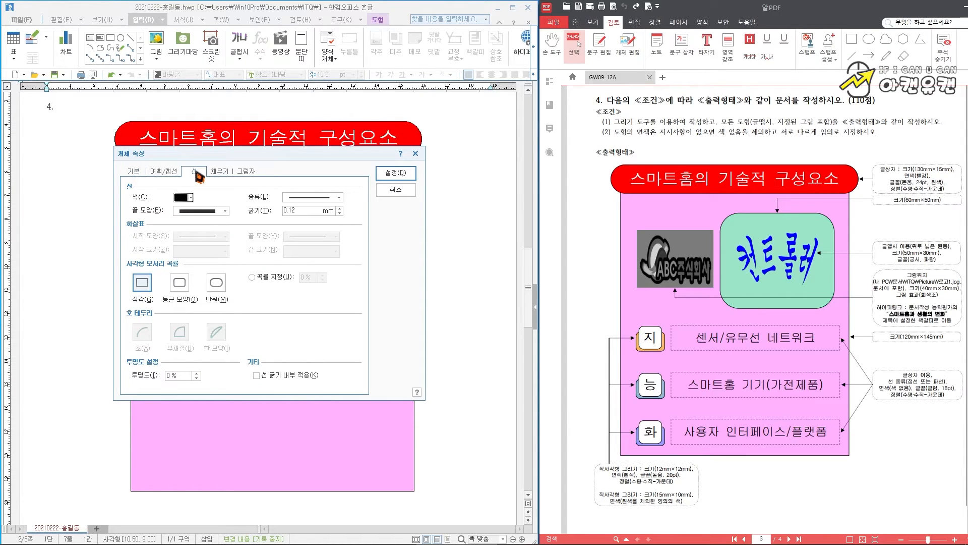
click(180, 284)
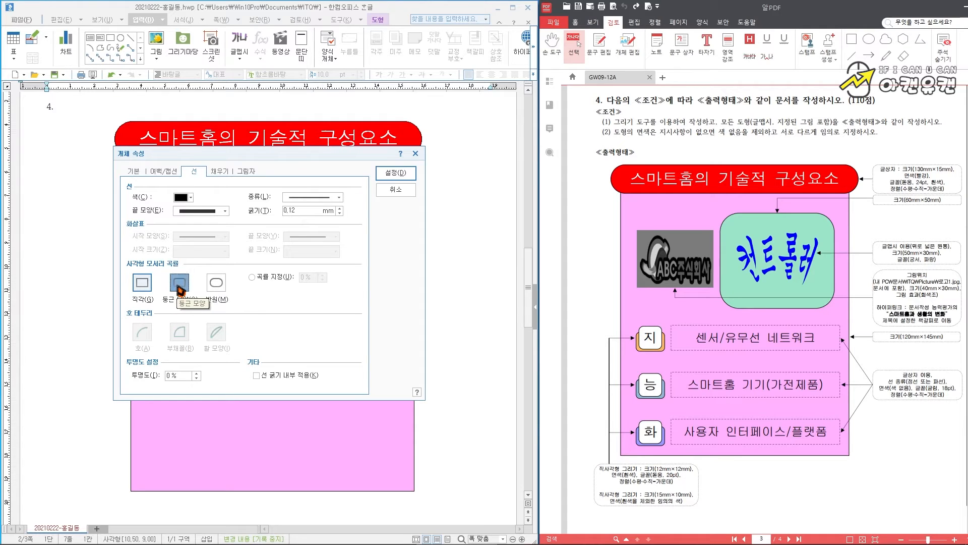
click(227, 172)
click(189, 222)
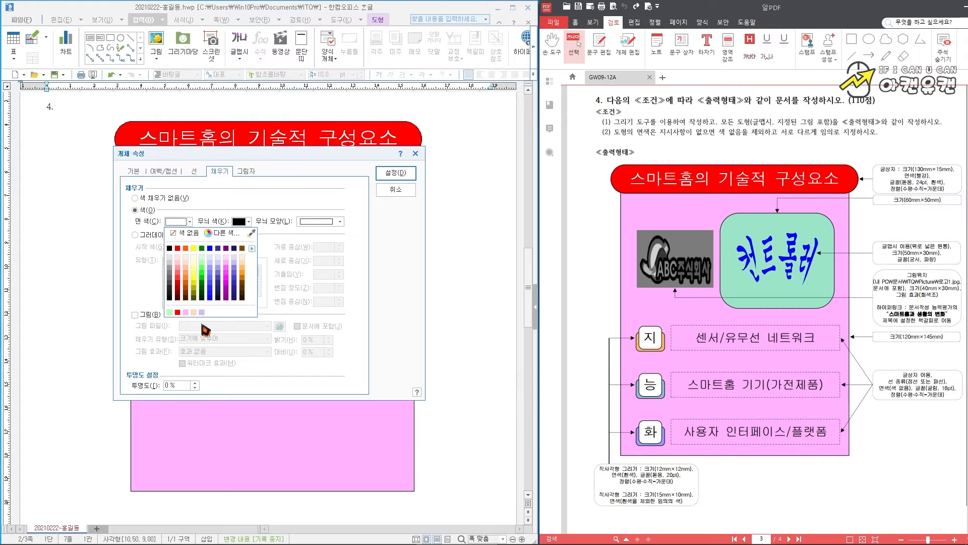
click(203, 264)
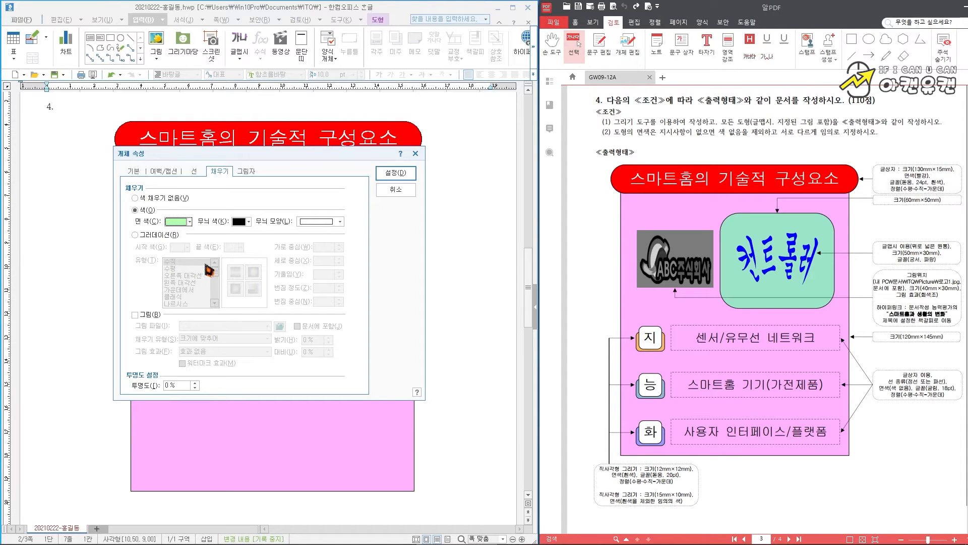
click(396, 173)
drag(339, 266, 335, 247)
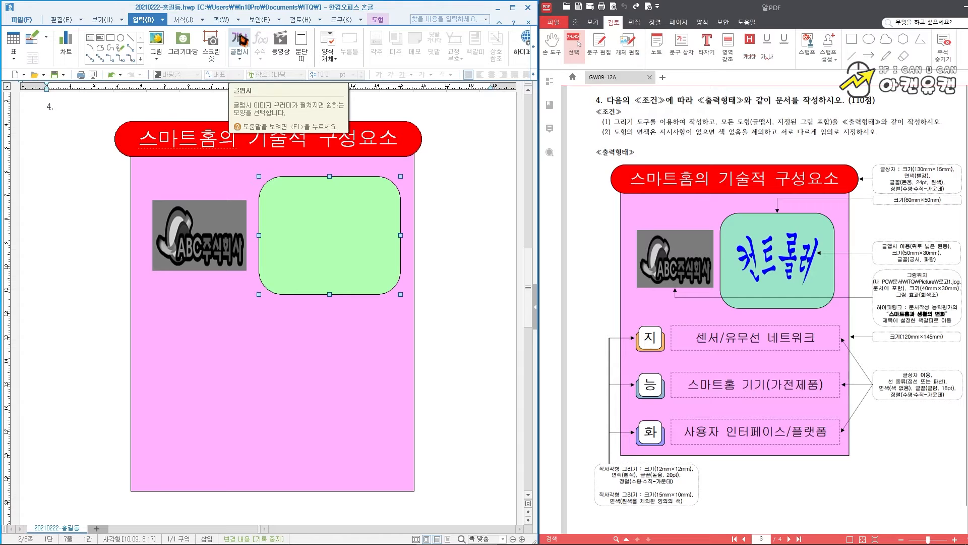
- Insert the WordArt (글맵시) text 컨트롤러 in the 궁서 font with the 위로 넓은 원통 shape
click(240, 40)
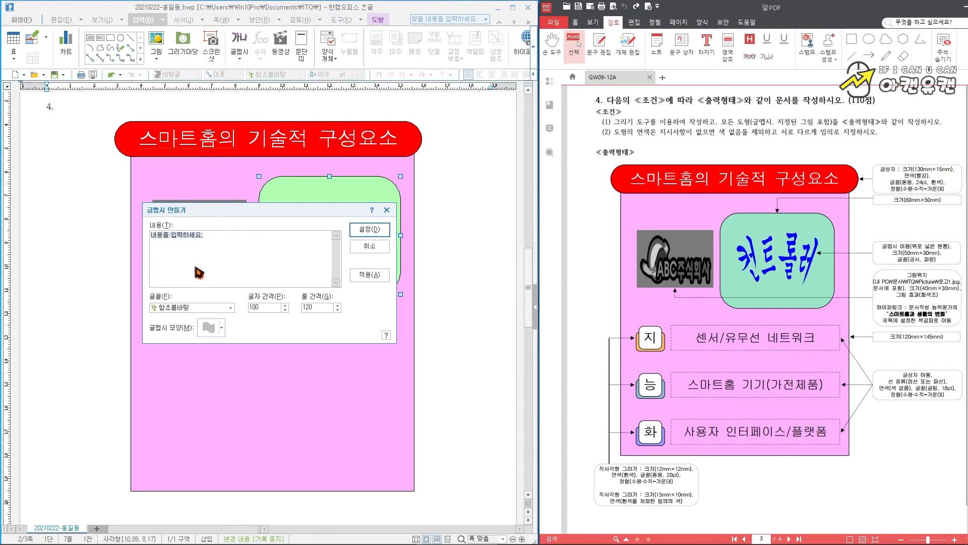
text(ㅋ)
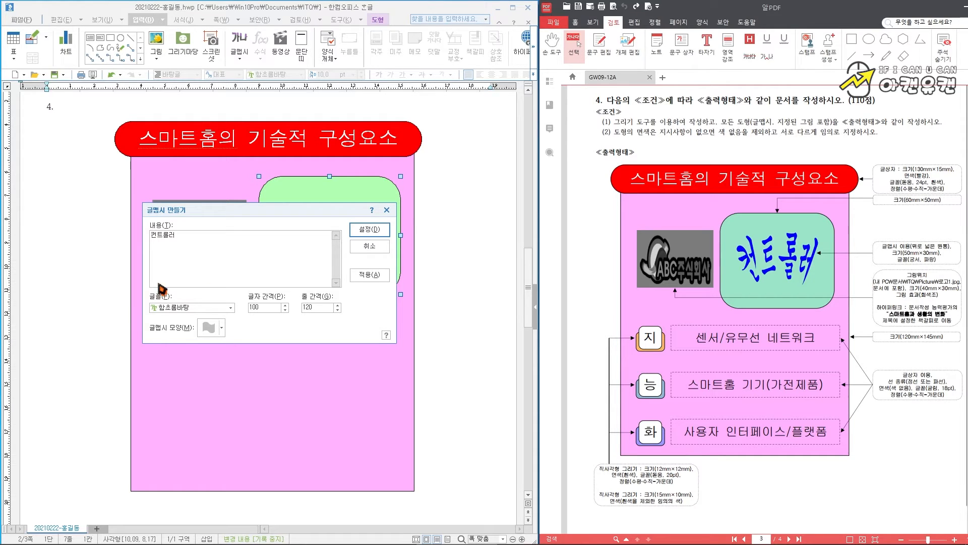
click(231, 308)
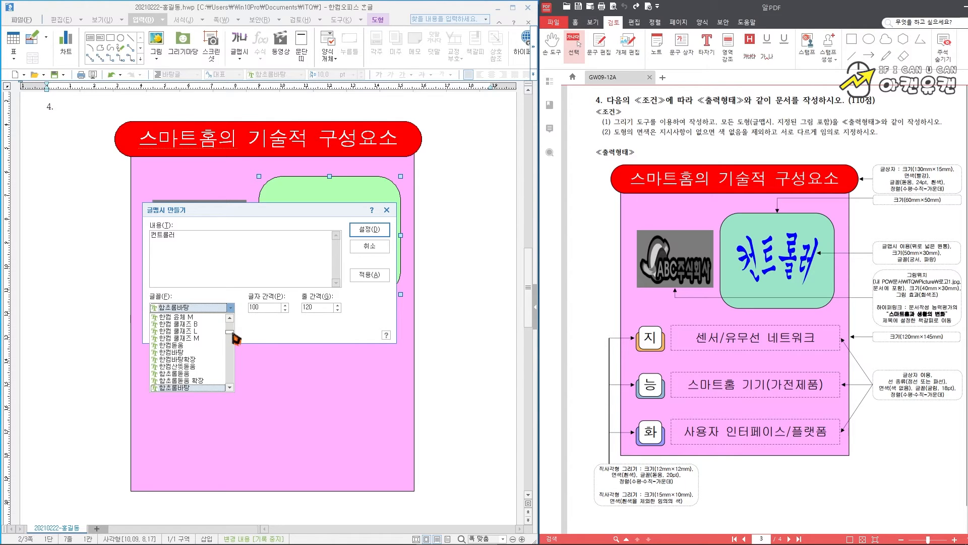
scroll(232, 333, up, 5)
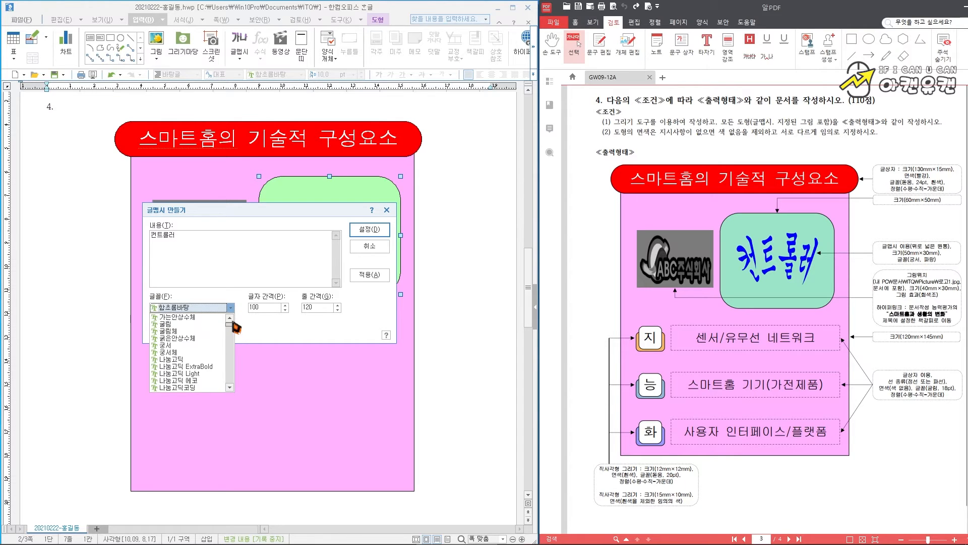
click(166, 346)
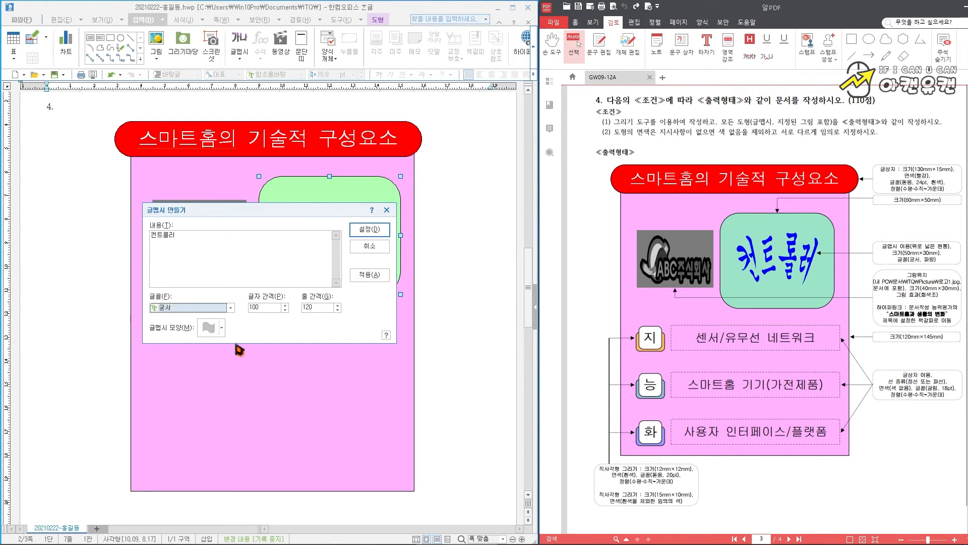
click(208, 328)
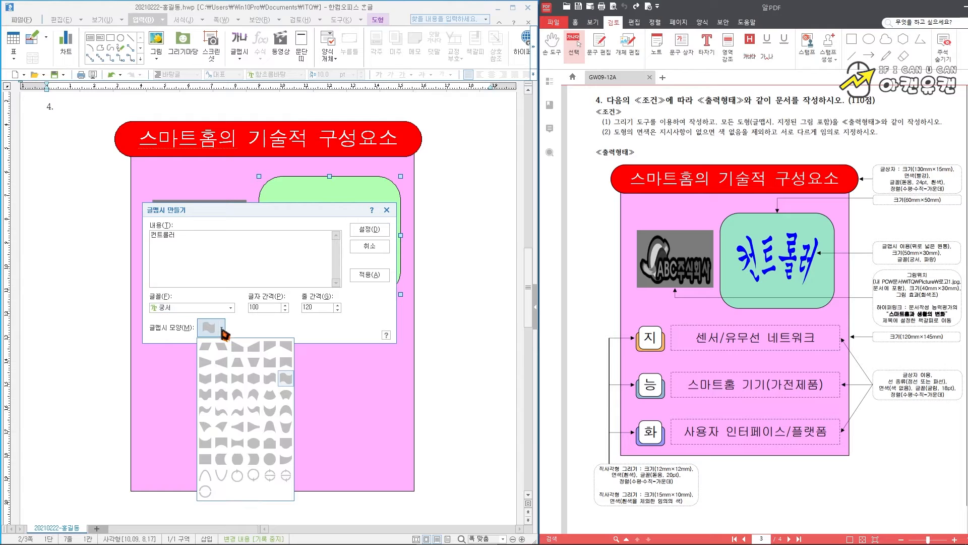
click(286, 395)
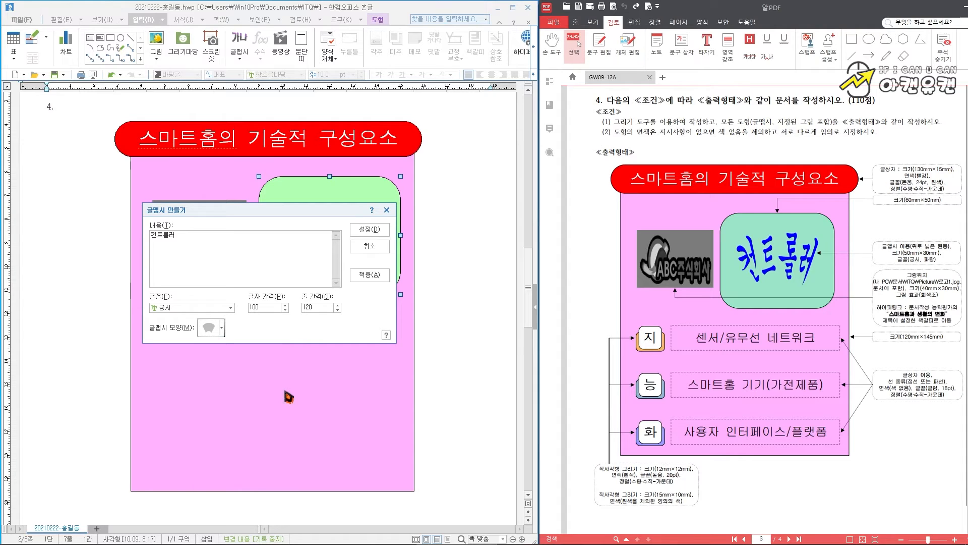
click(371, 230)
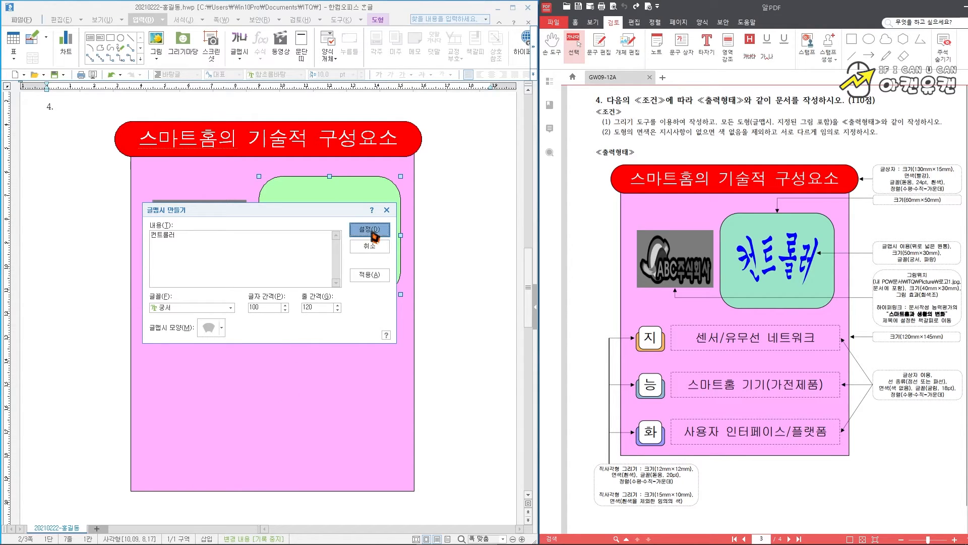
drag(87, 146, 334, 235)
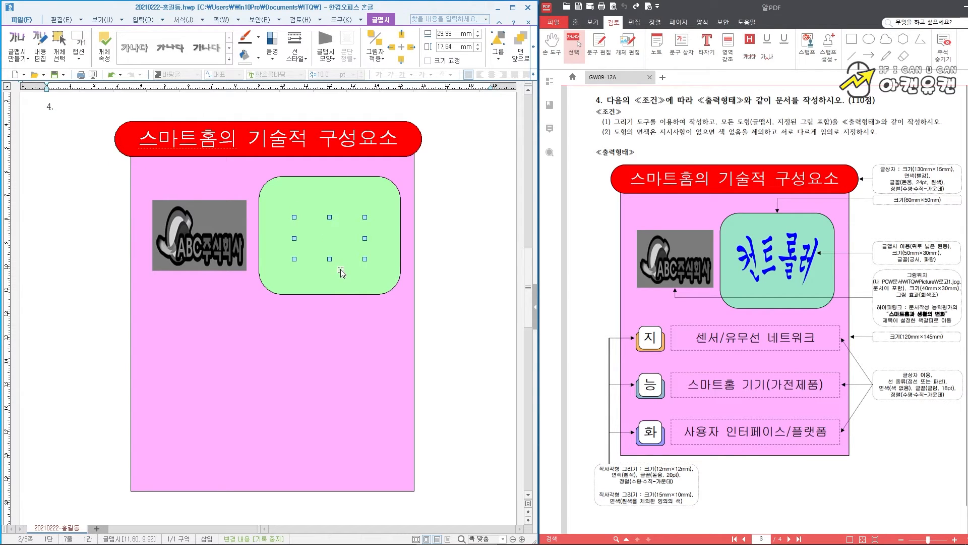
click(332, 242)
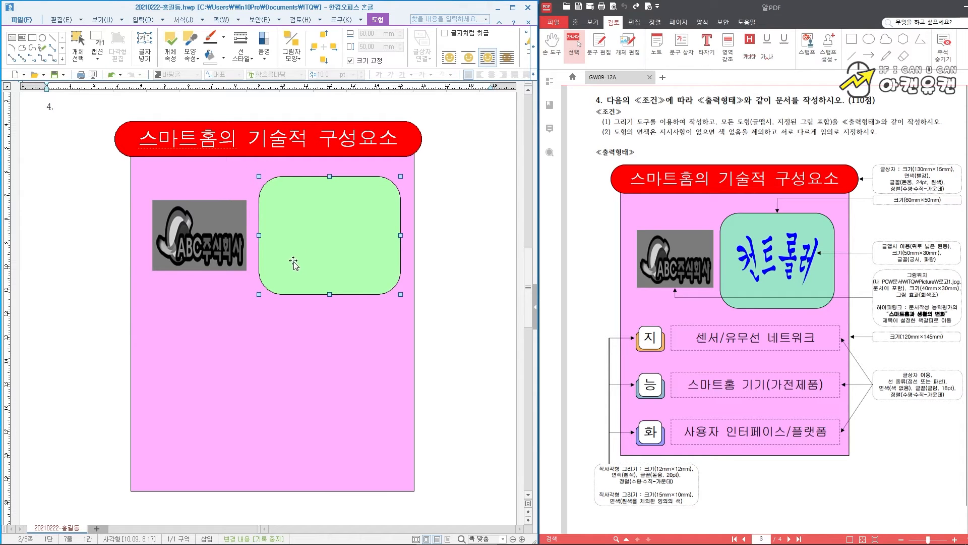
key(ctrl+z)
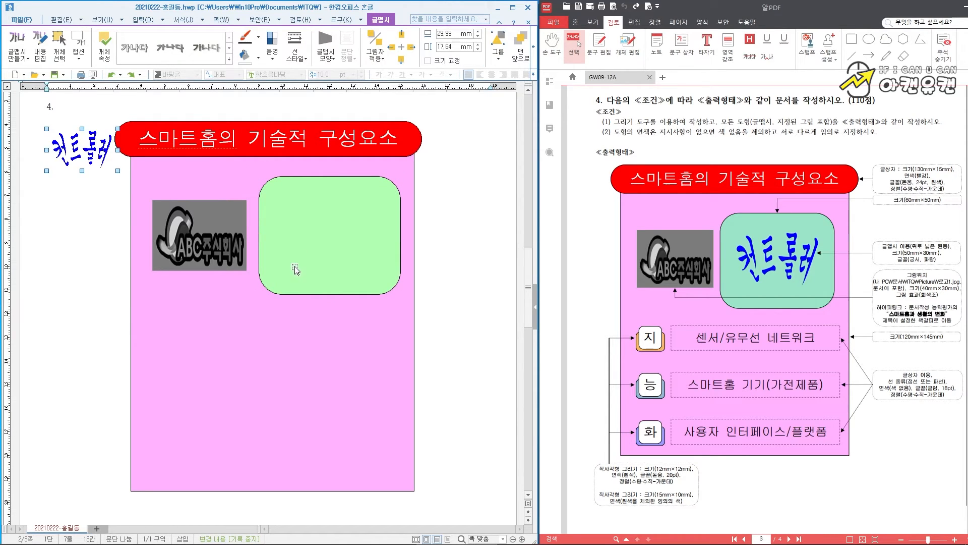
- Set the 컨트롤러 WordArt to 50 × 30 mm with locked size, in front of the text (글 앞으로), and centre it on the green panel
double_click(89, 157)
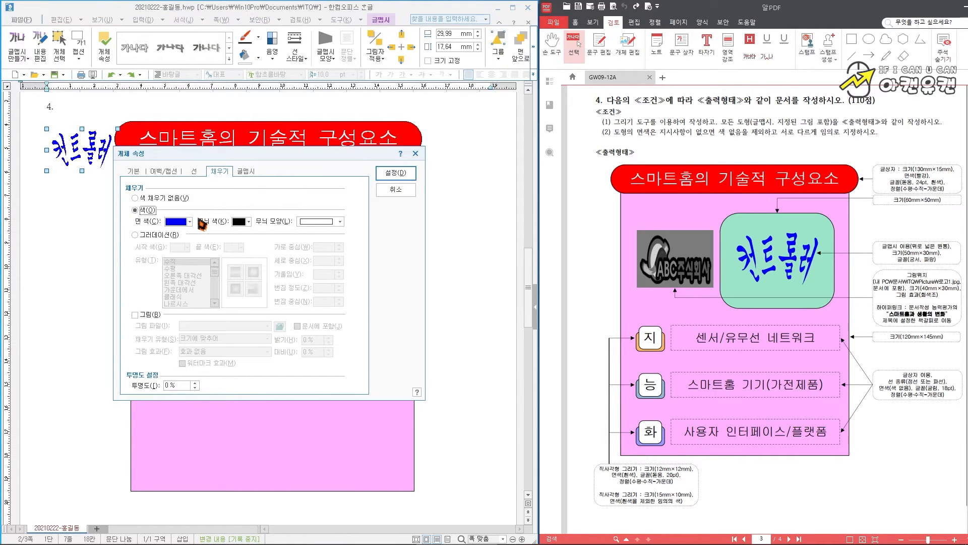
click(134, 172)
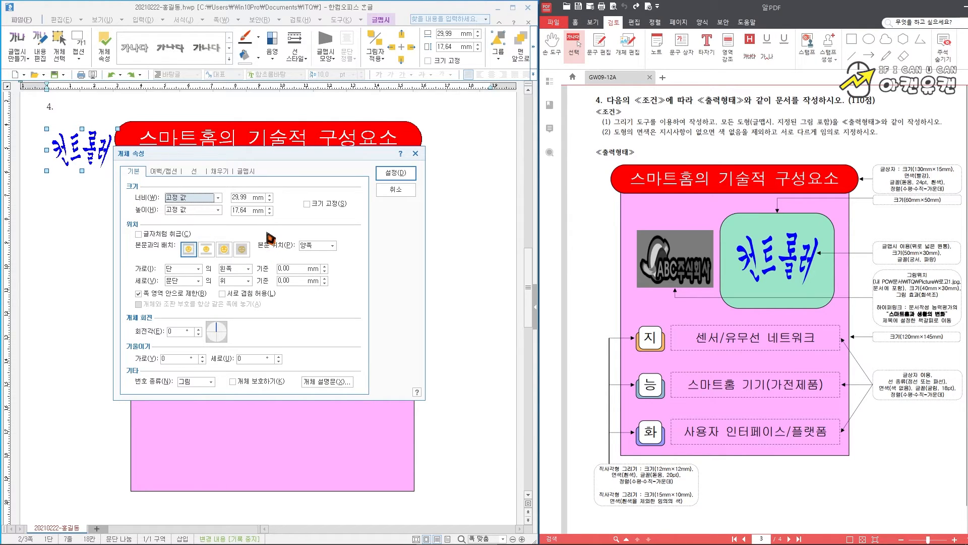
click(245, 197)
text(50)
key(Tab)
key(Tab)
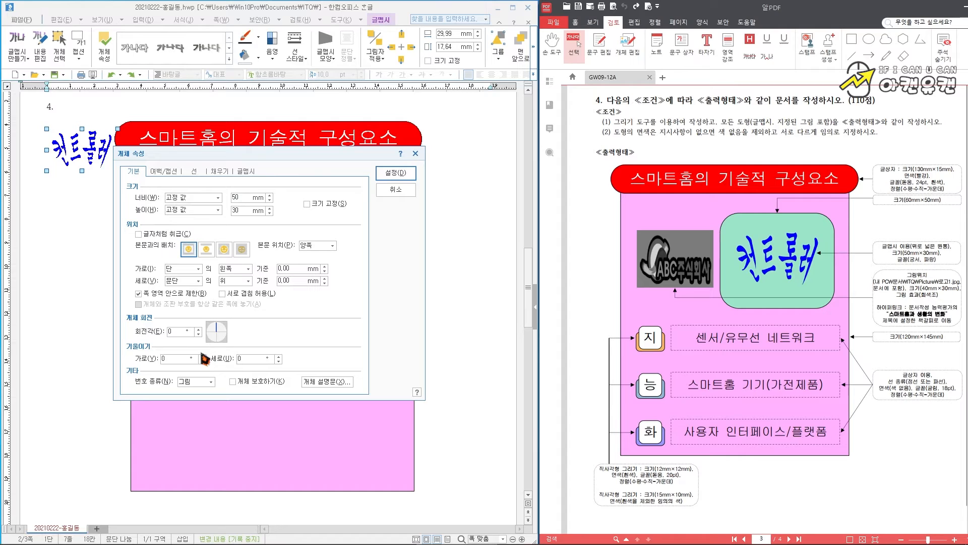
click(308, 207)
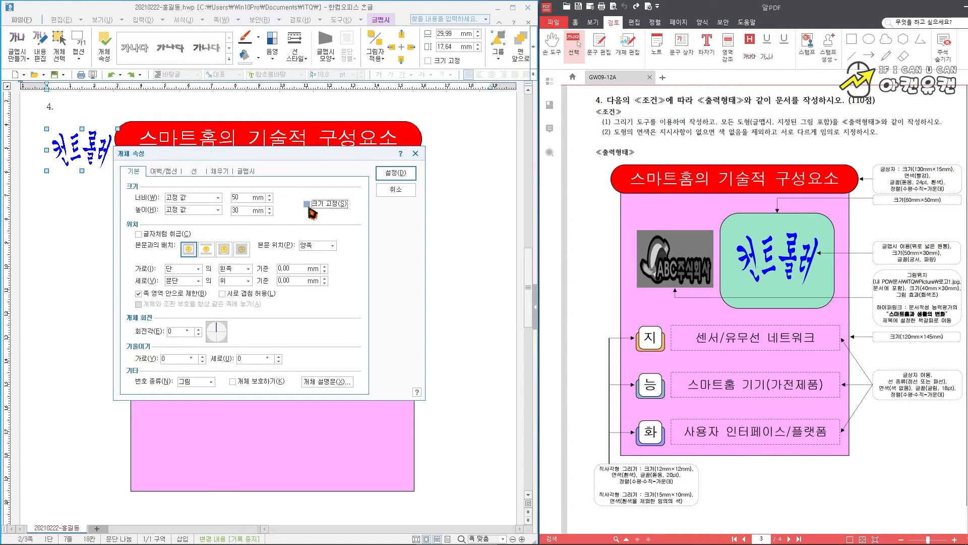
click(225, 249)
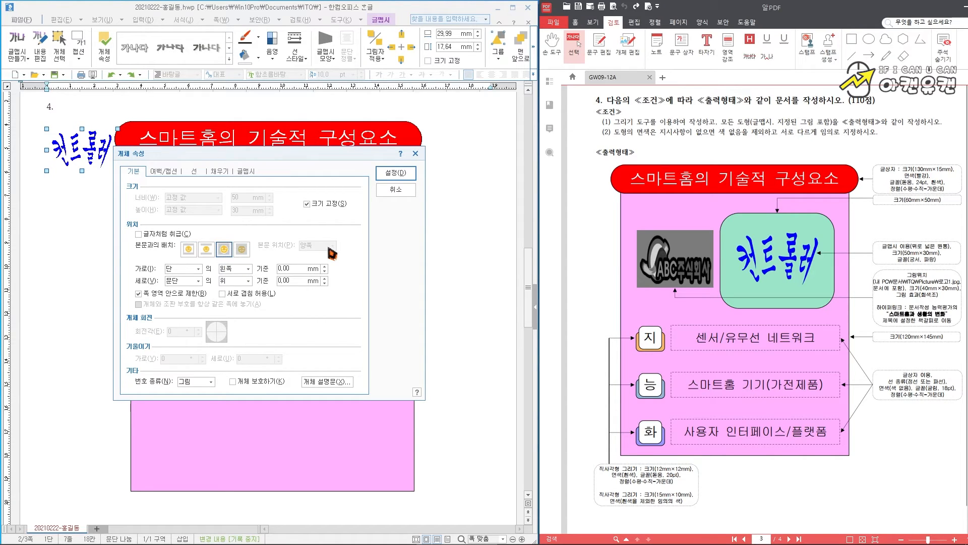
click(396, 173)
drag(89, 180, 312, 251)
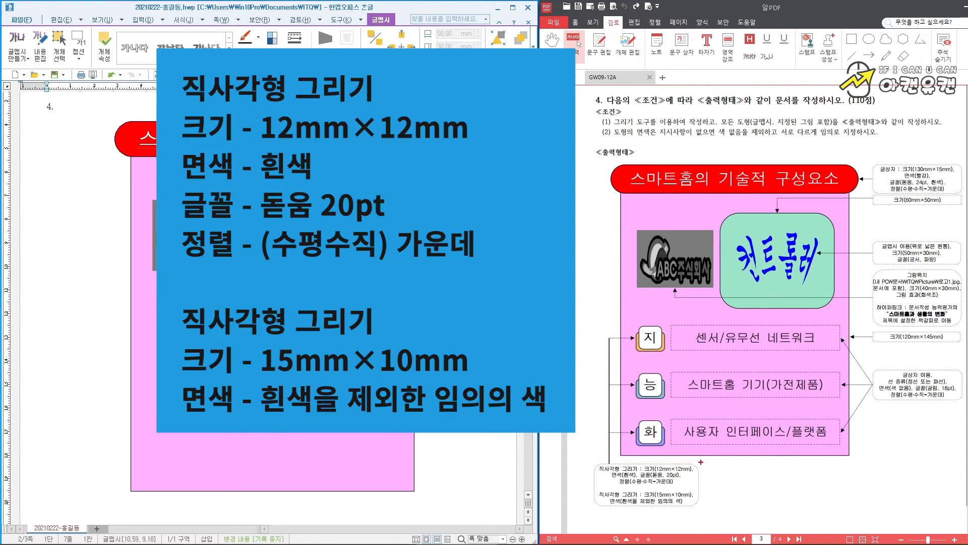
drag(697, 457, 596, 460)
mouse_move(574, 492)
mouse_down()
mouse_move(678, 514)
mouse_move(713, 457)
mouse_up()
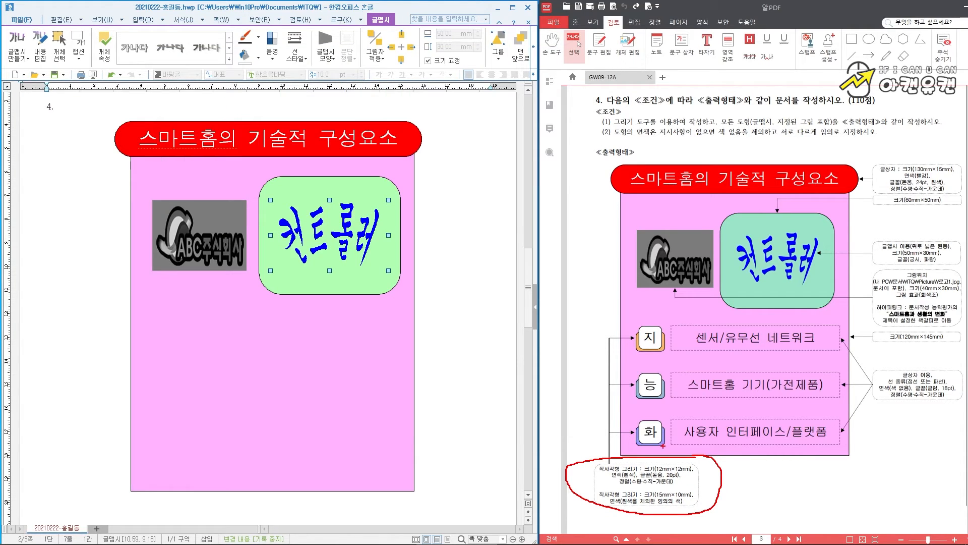
drag(840, 445, 661, 452)
mouse_move(624, 426)
mouse_down()
mouse_move(843, 401)
mouse_move(856, 447)
mouse_up()
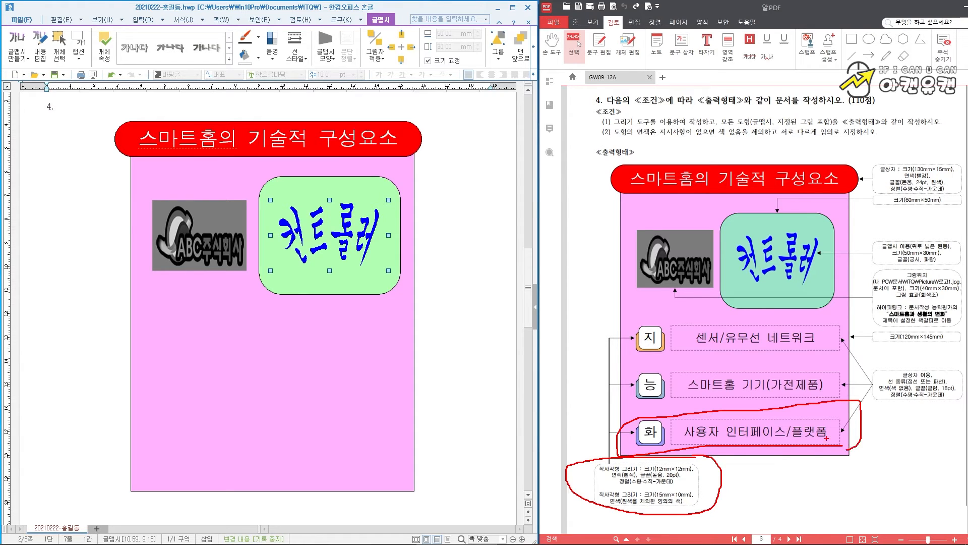
key(Escape)
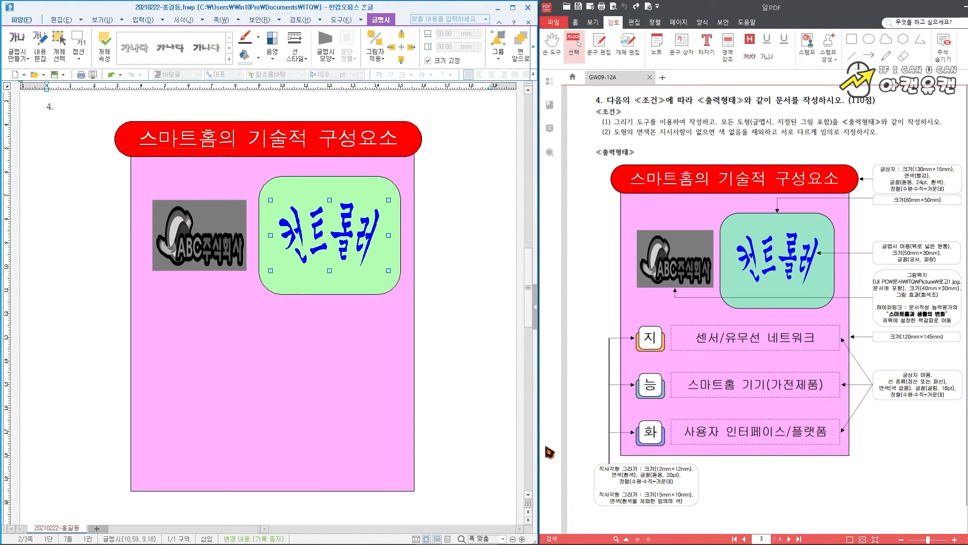
- Draw a rectangle about 23 × 14 mm near the pink rectangle's lower-left corner
click(143, 19)
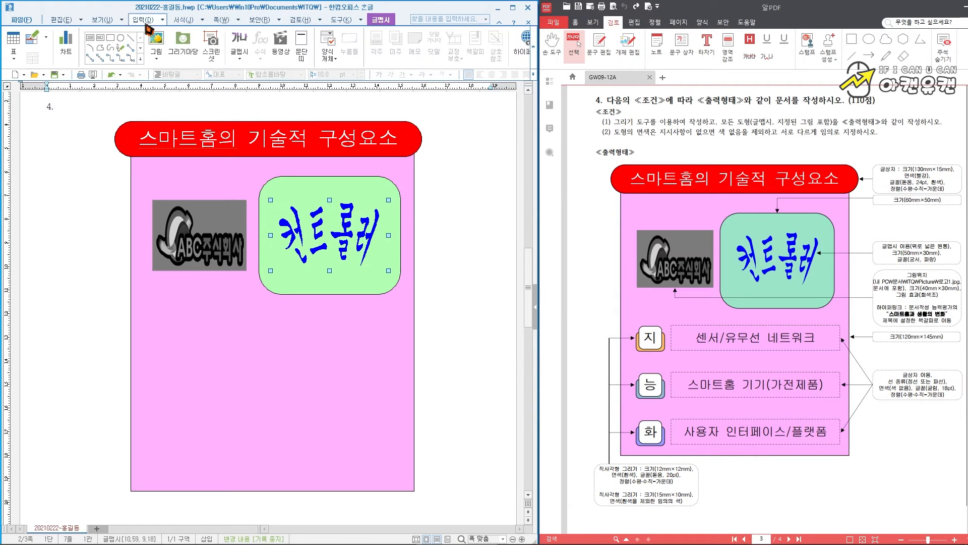
click(110, 37)
drag(152, 447, 207, 478)
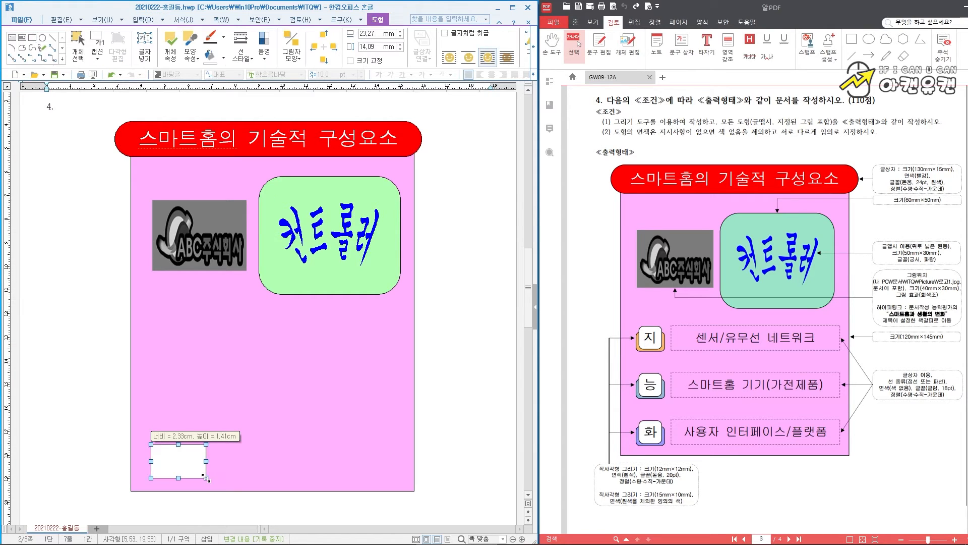
- Set the small lower-left rectangle to 15 mm wide and 10 mm high, and lock its size
double_click(179, 463)
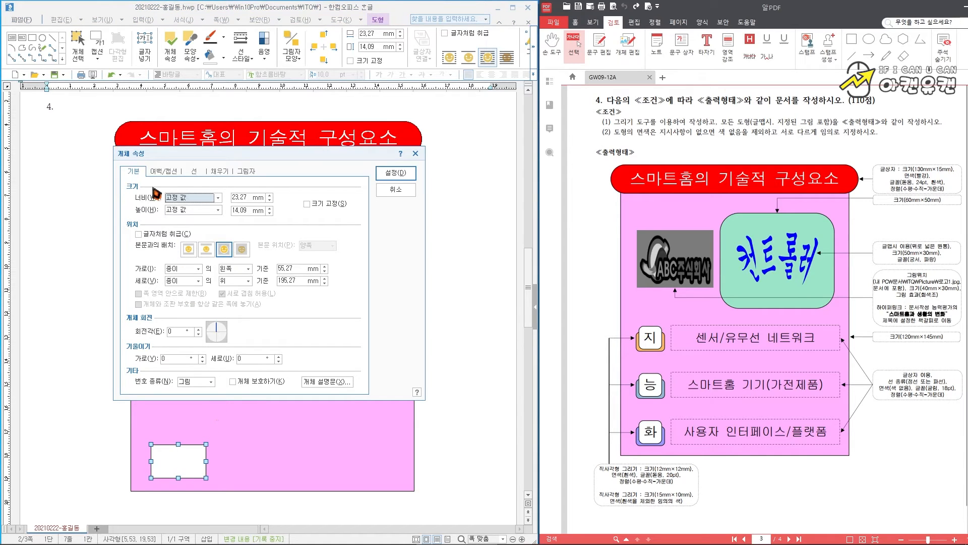
click(241, 197)
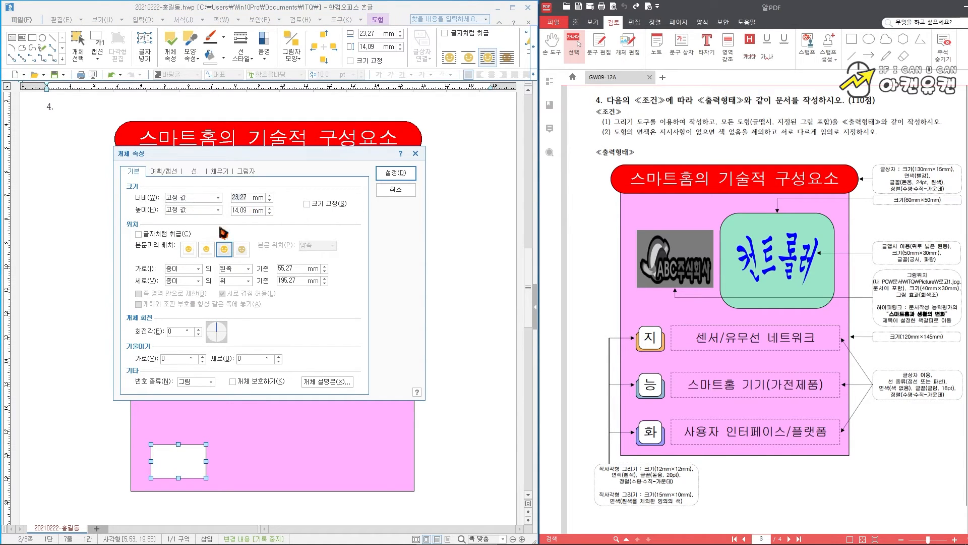
text(15)
key(Tab)
key(Tab)
click(326, 205)
- Give the 15 × 10 mm rectangle rounded corners (둥근 모양) and a light lavender-blue fill, and shift it slightly near the pink rectangle's lower-left corner
click(201, 172)
click(182, 286)
click(219, 171)
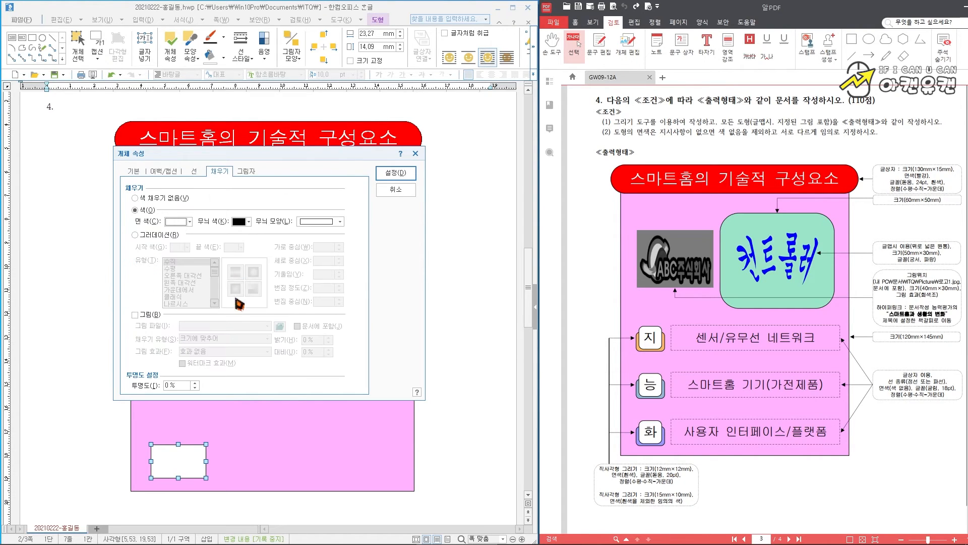
click(190, 222)
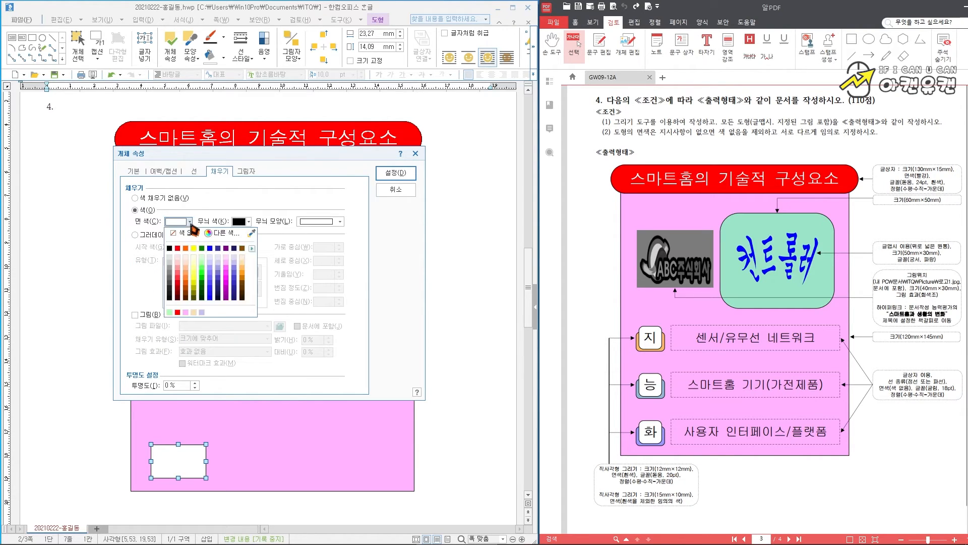
click(218, 262)
click(391, 177)
drag(171, 462, 170, 460)
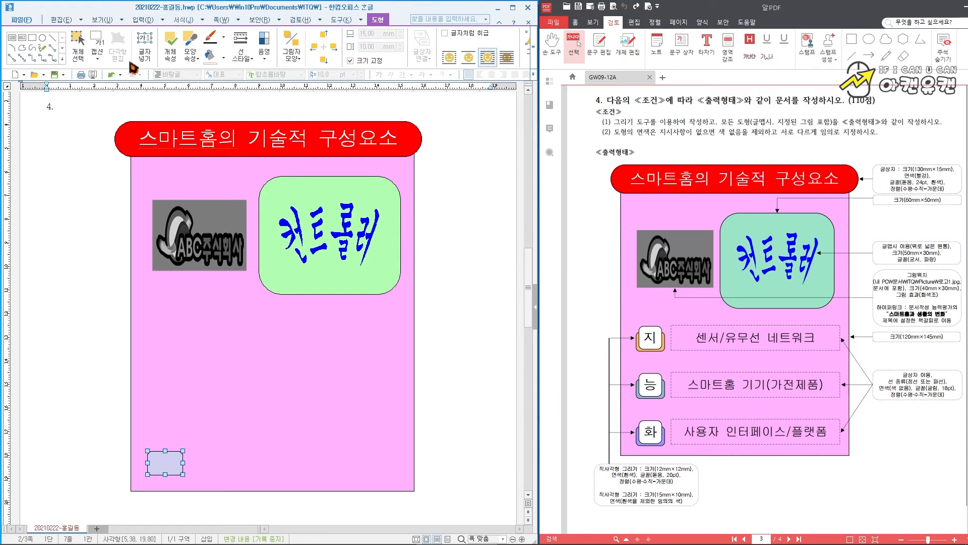
- Draw a white rectangle just above the lavender one, set it to 12 mm wide and 12 mm high, and lock its size
click(144, 19)
click(111, 38)
drag(157, 410, 186, 435)
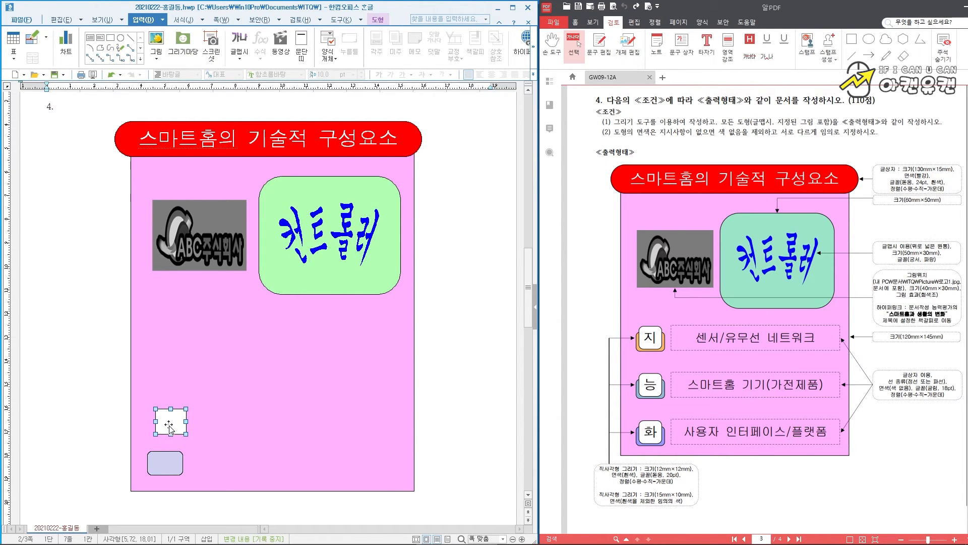
double_click(169, 426)
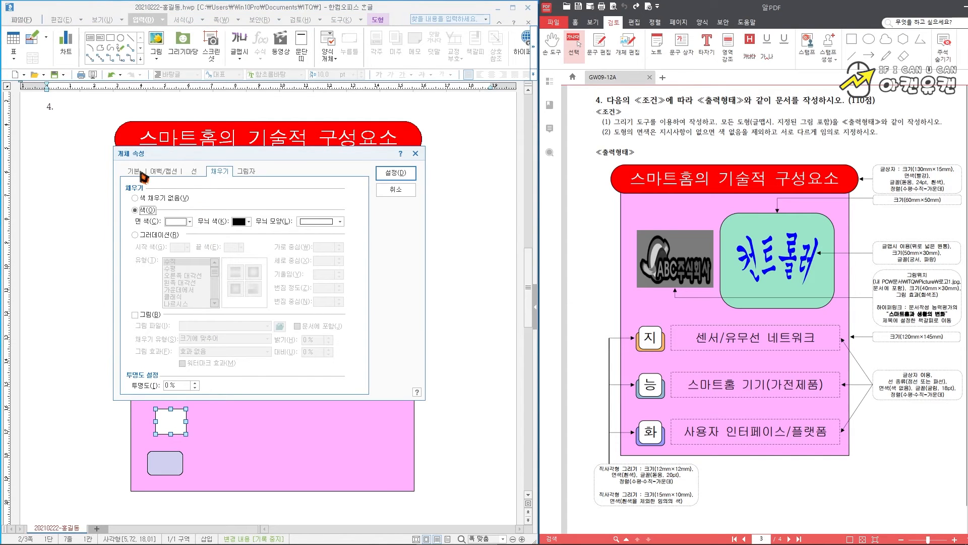
click(141, 173)
drag(252, 197, 234, 198)
text(1)
key(Tab)
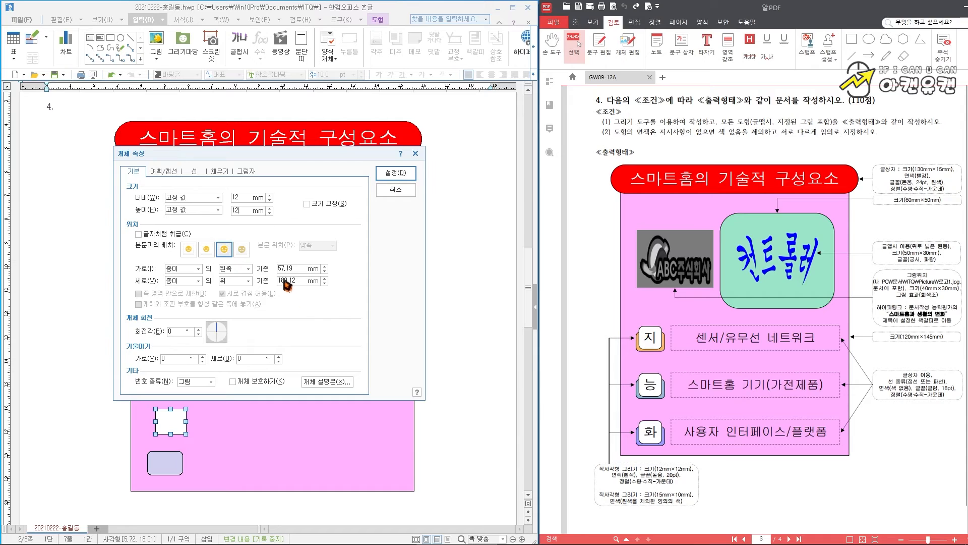
click(307, 204)
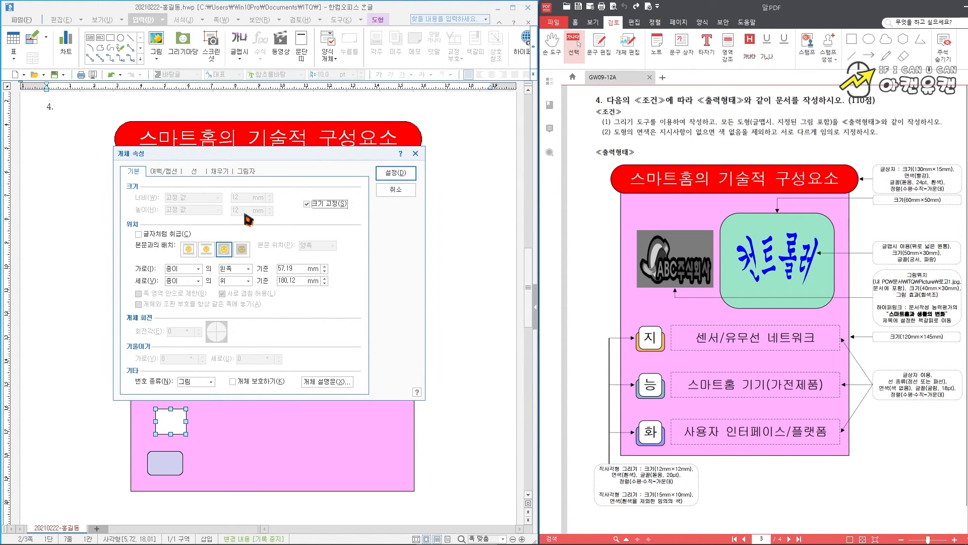
- Give the 12 × 12 mm white square rounded corners (둥근 모양) and move it onto the lavender rectangle, slightly higher so the lavender edge shows
click(196, 173)
click(183, 286)
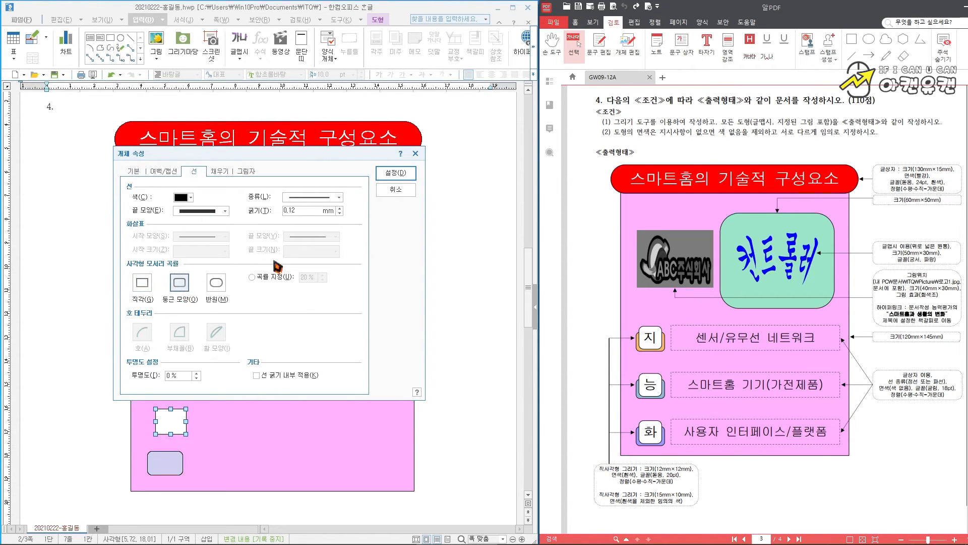
click(396, 173)
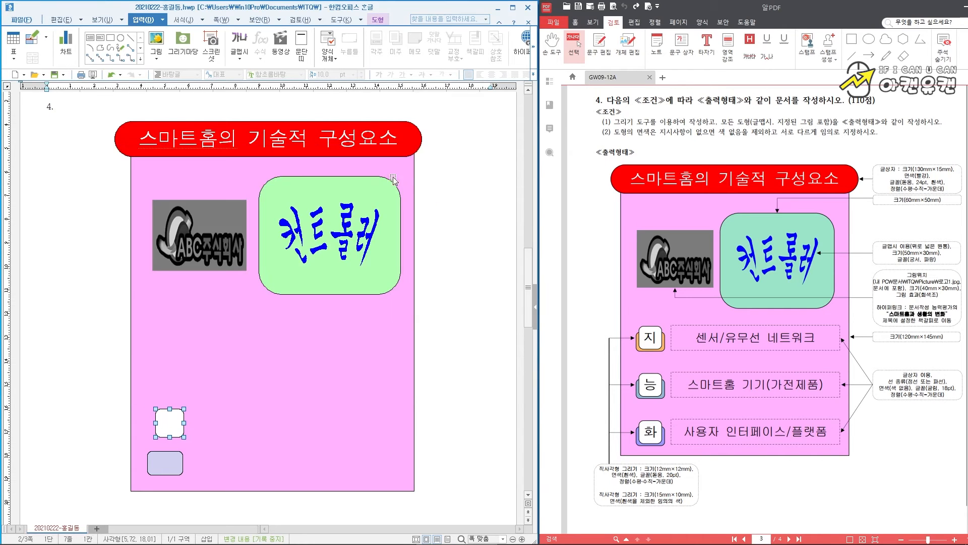
drag(170, 424, 165, 459)
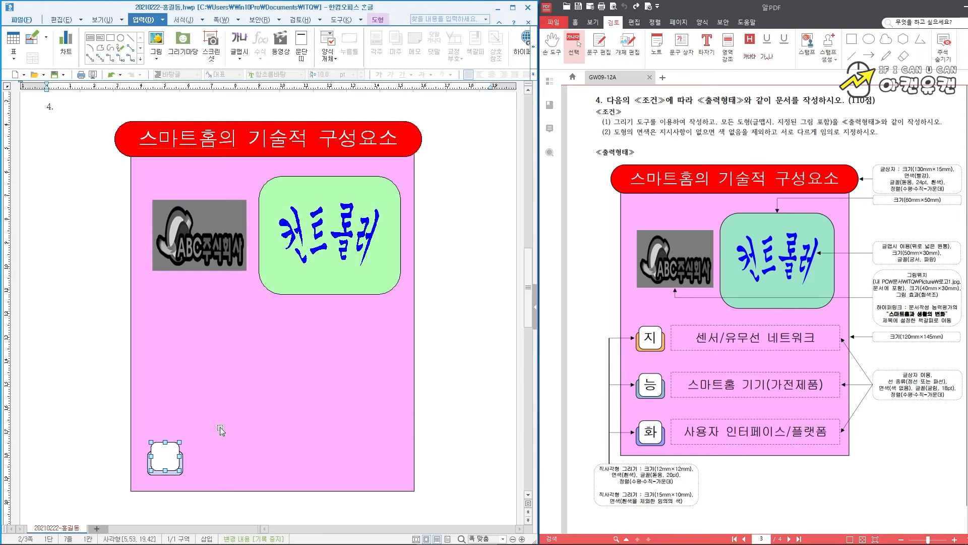
- Add the text 화 inside the white rounded square in 돋움, 20 pt, centred
right_click(168, 456)
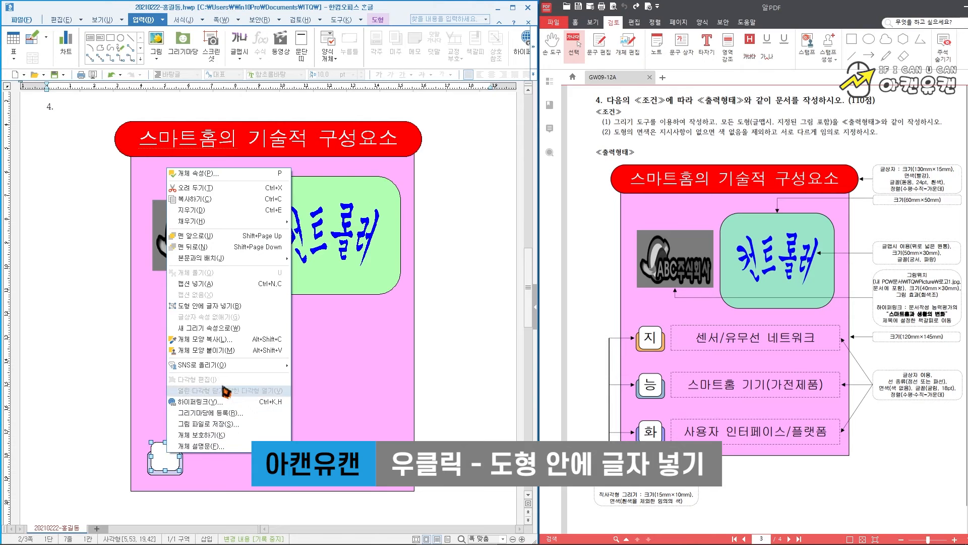
click(210, 307)
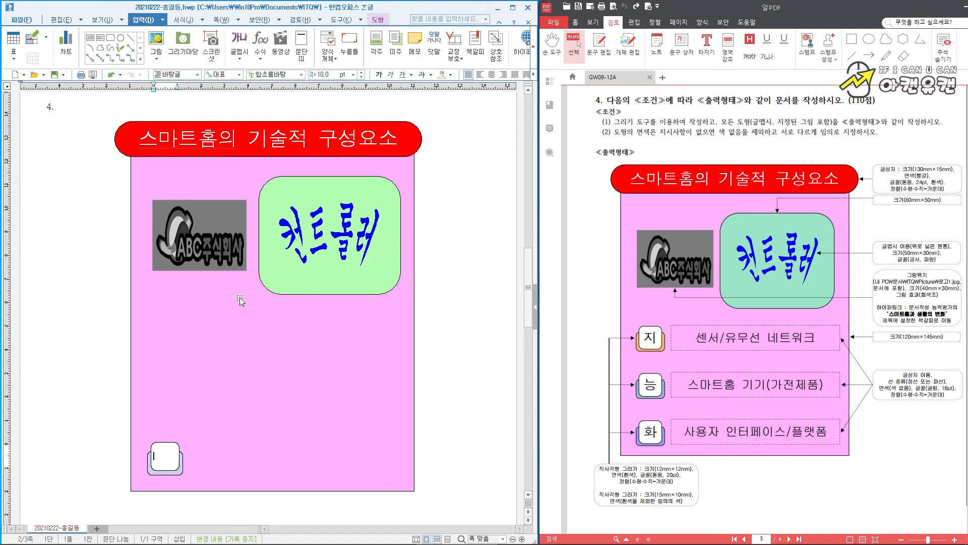
click(302, 77)
drag(368, 124, 368, 90)
click(310, 93)
click(354, 75)
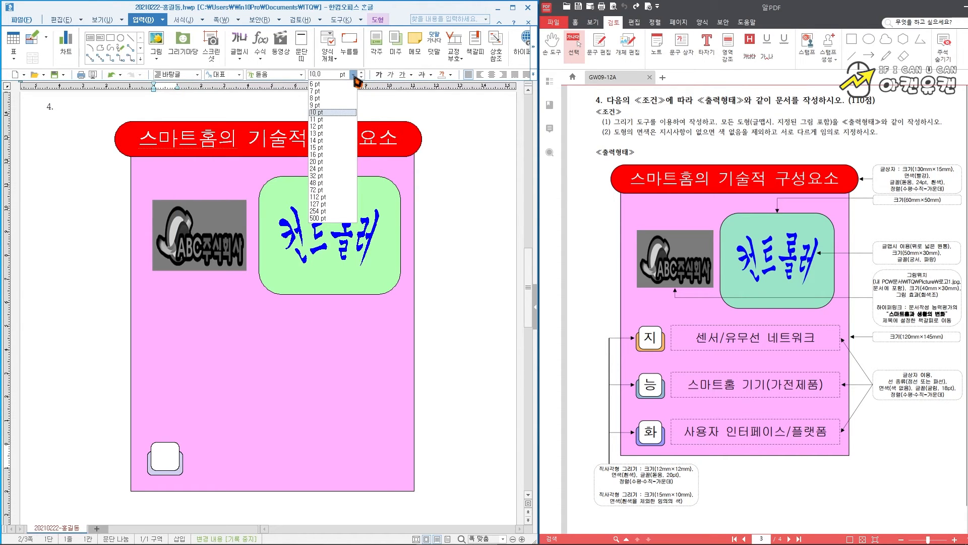
click(318, 161)
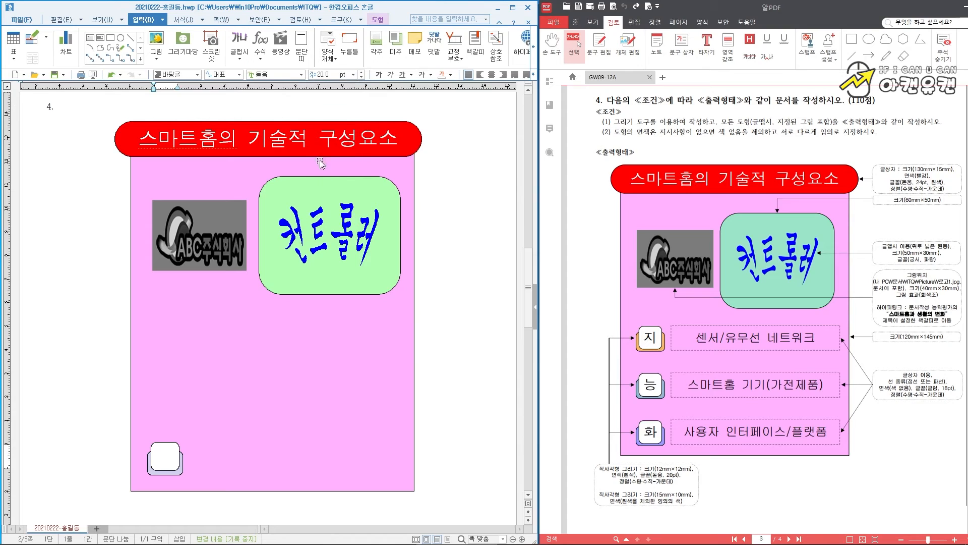
click(491, 74)
text(화)
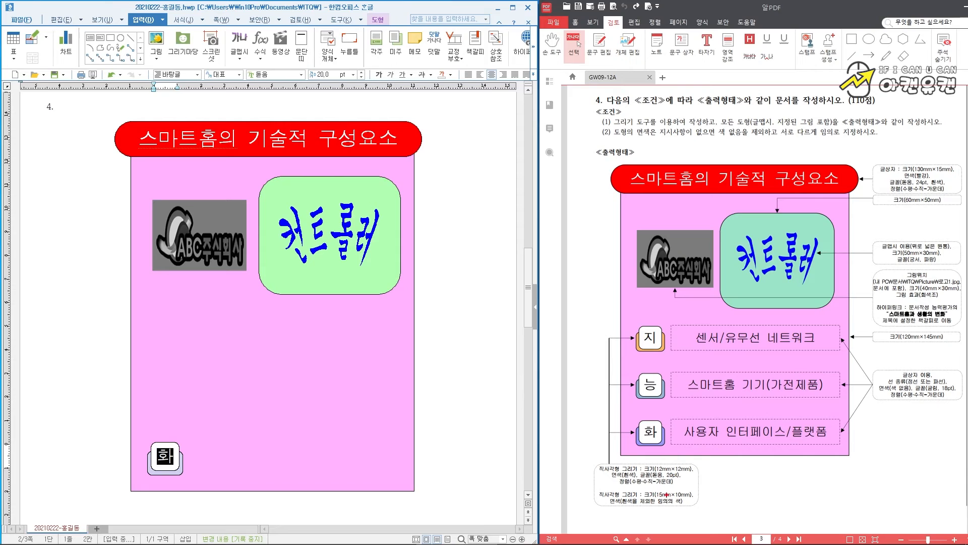
mouse_move(664, 448)
mouse_down()
mouse_move(849, 447)
mouse_move(782, 401)
mouse_move(655, 423)
mouse_up()
mouse_move(948, 406)
mouse_down()
mouse_move(869, 366)
mouse_move(946, 376)
mouse_up()
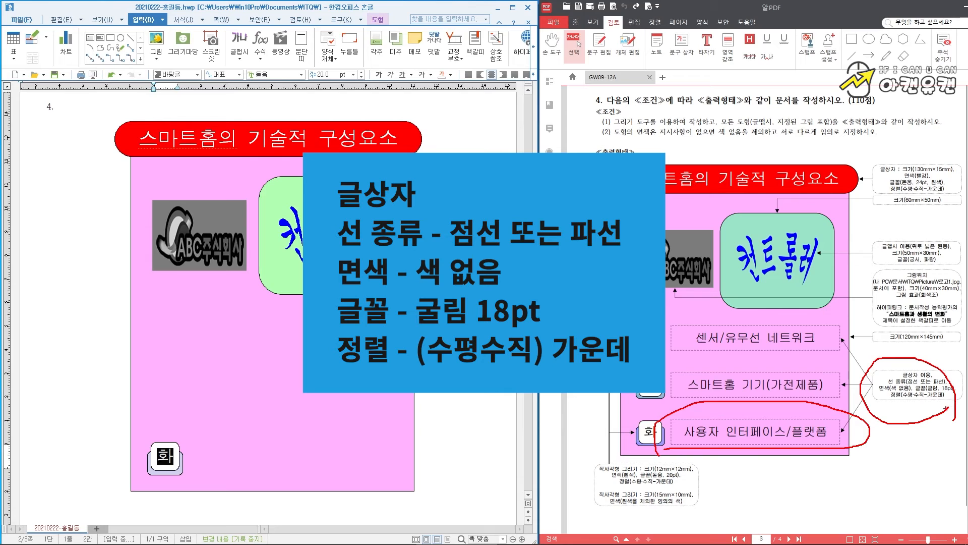
drag(947, 404, 896, 403)
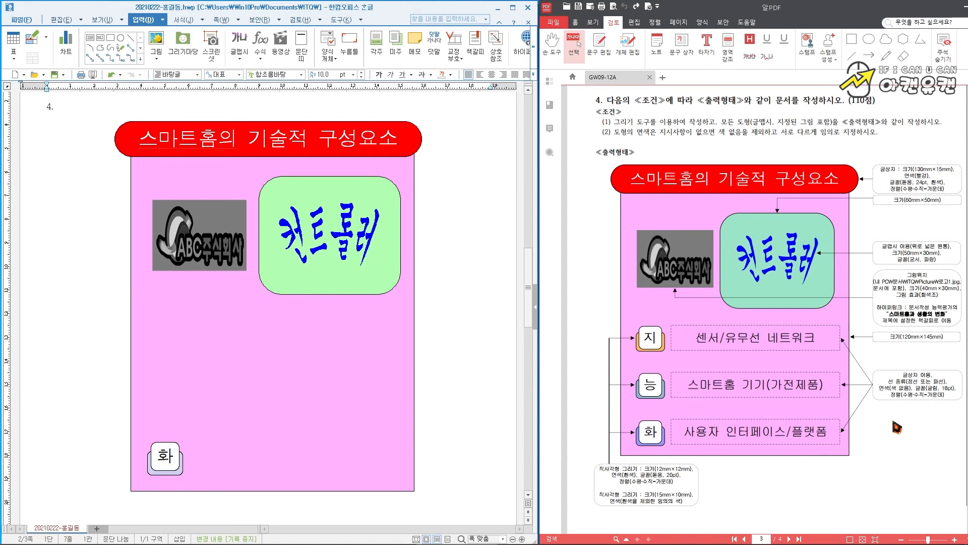
- Draw a wide text box beside the 화 square containing 사용자 인터페이스/플랫폼 in 굴림, 18 pt, centred
click(91, 41)
drag(191, 440, 402, 476)
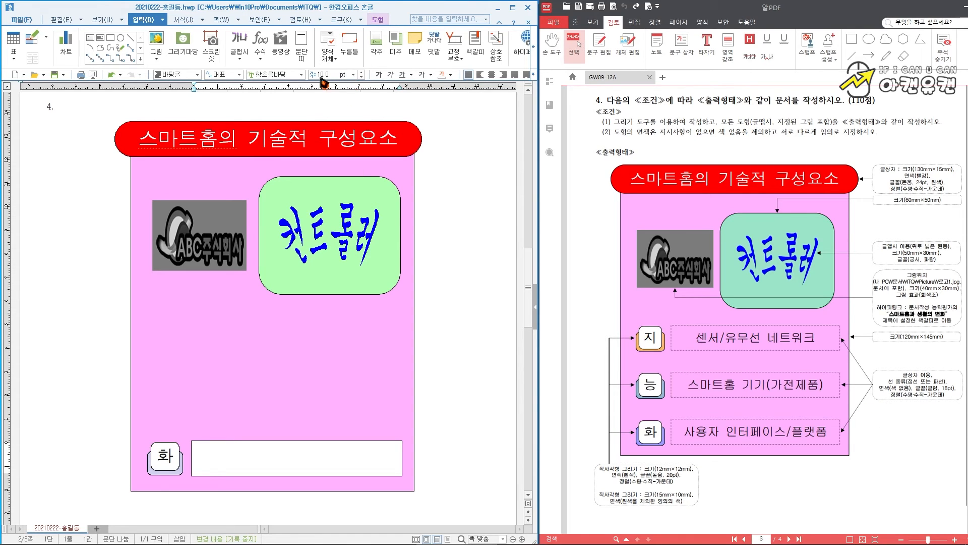
click(301, 75)
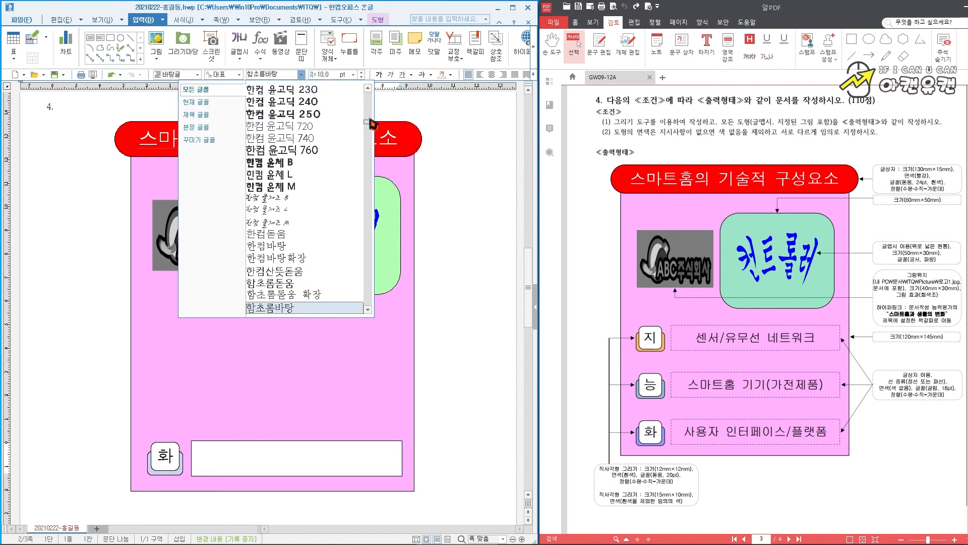
drag(372, 123, 371, 91)
click(305, 100)
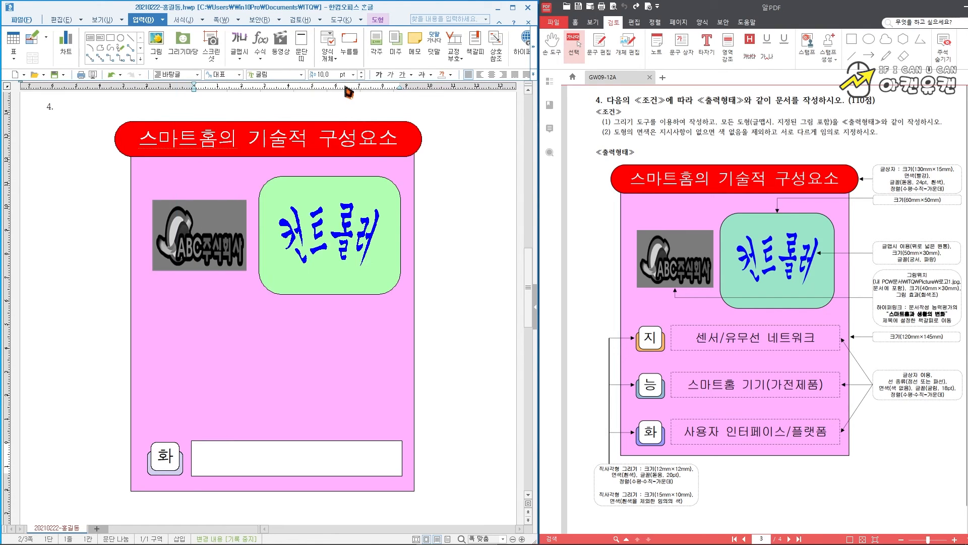
click(354, 74)
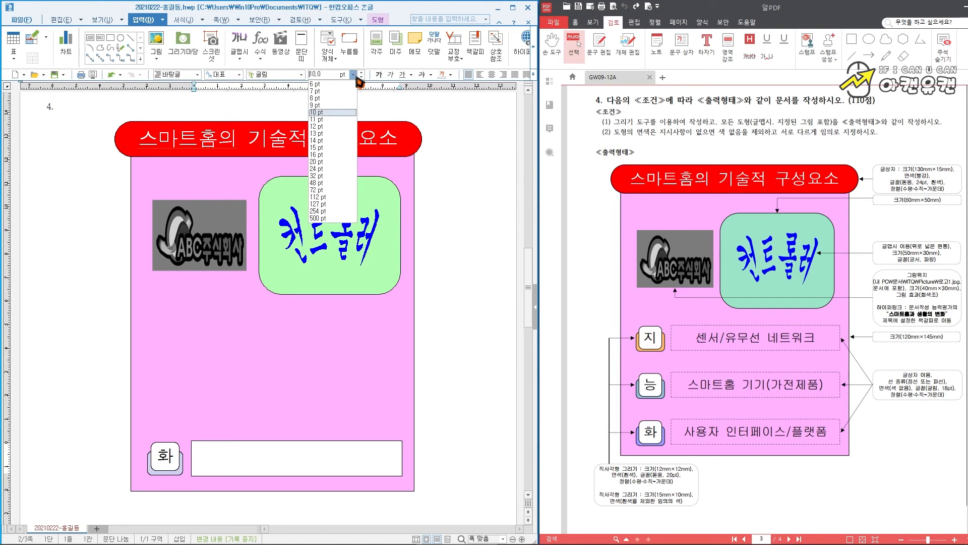
click(327, 162)
click(361, 77)
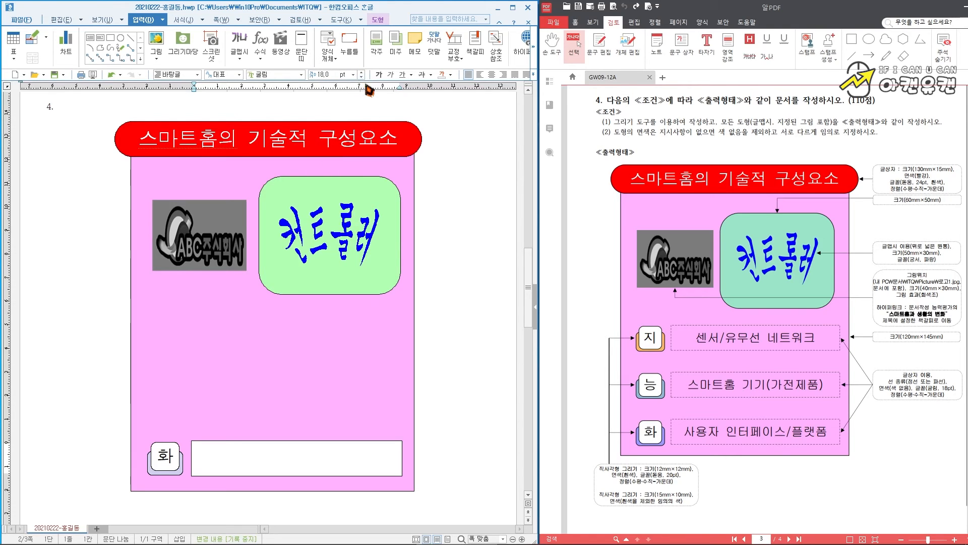
click(492, 75)
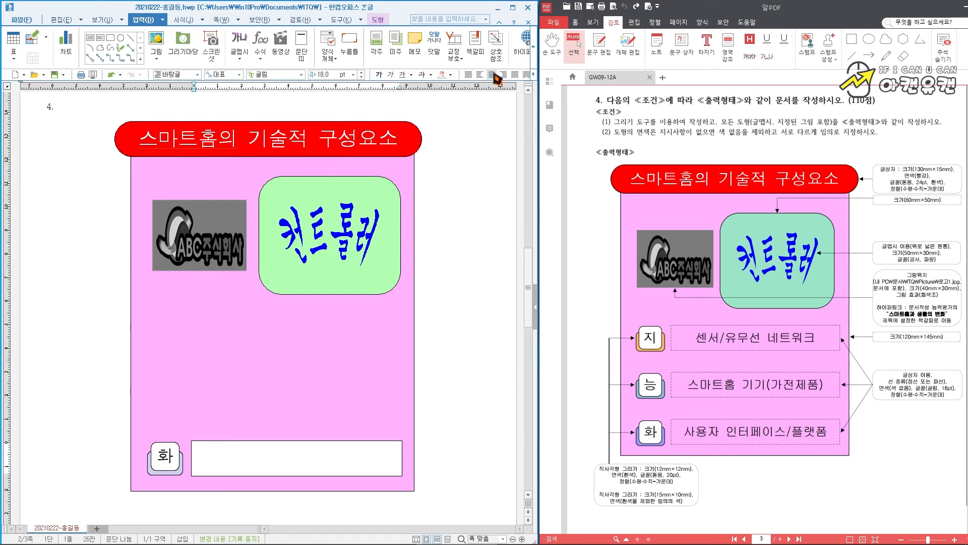
text(사용자 인터페이스/플랫폼)
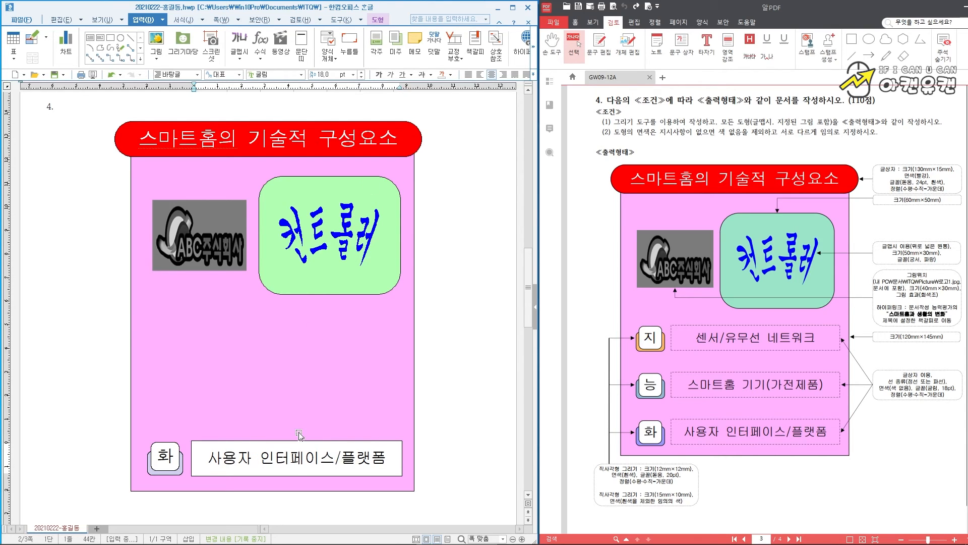
key(shift+Escape)
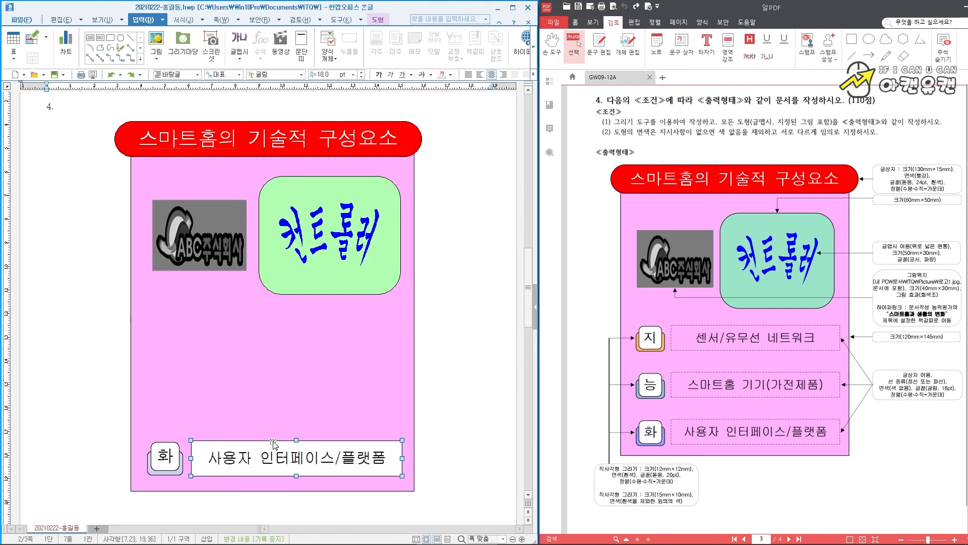
- Give the 사용자 인터페이스/플랫폼 text box a dashed outline and no fill colour (색 없음)
double_click(273, 444)
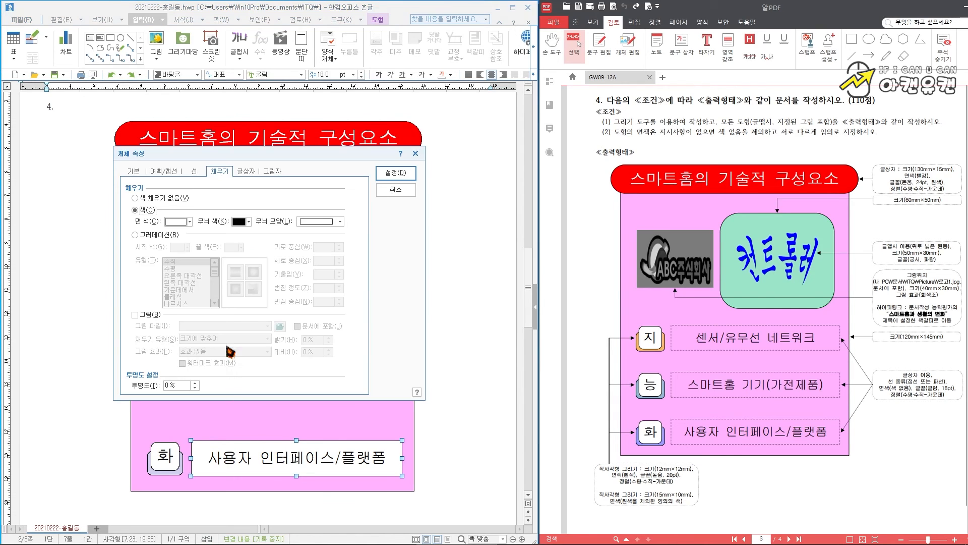
click(194, 172)
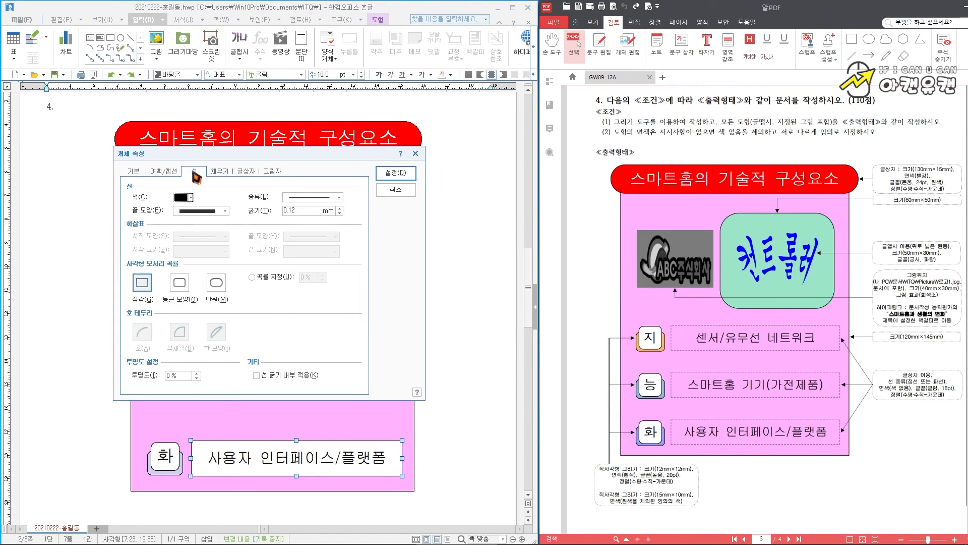
click(339, 198)
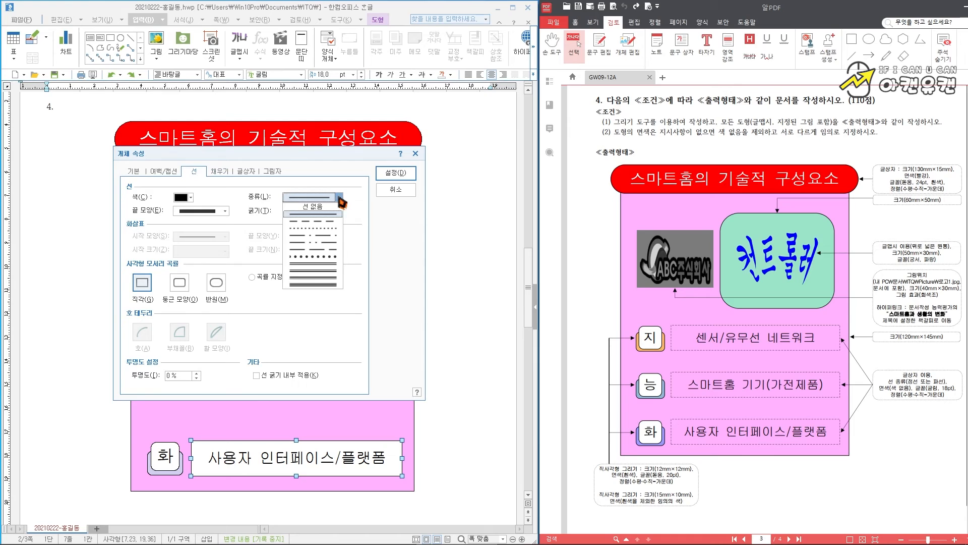
click(321, 221)
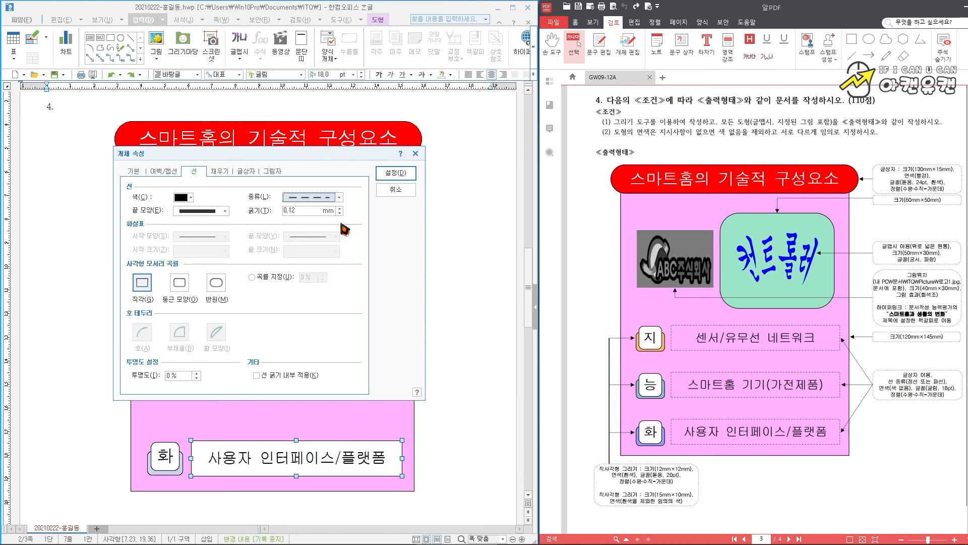
click(220, 172)
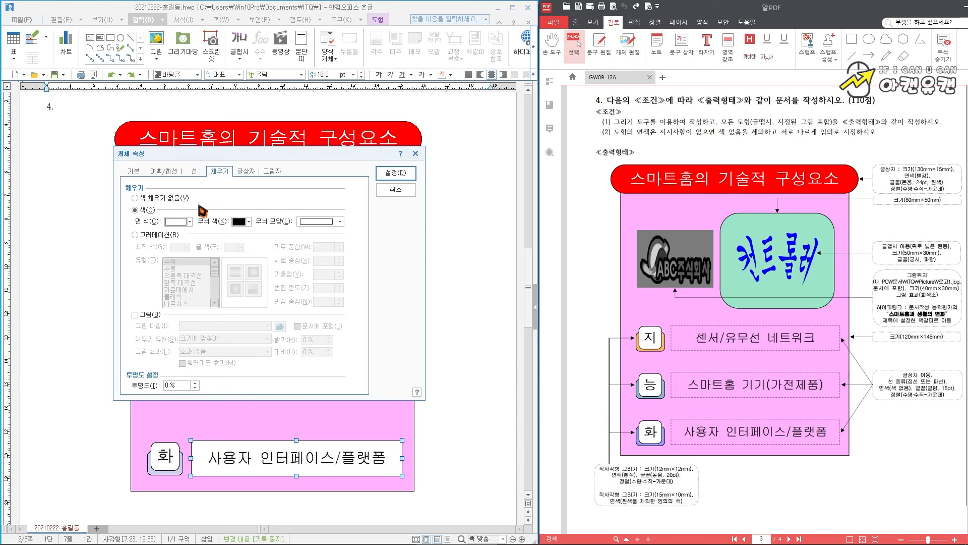
click(190, 222)
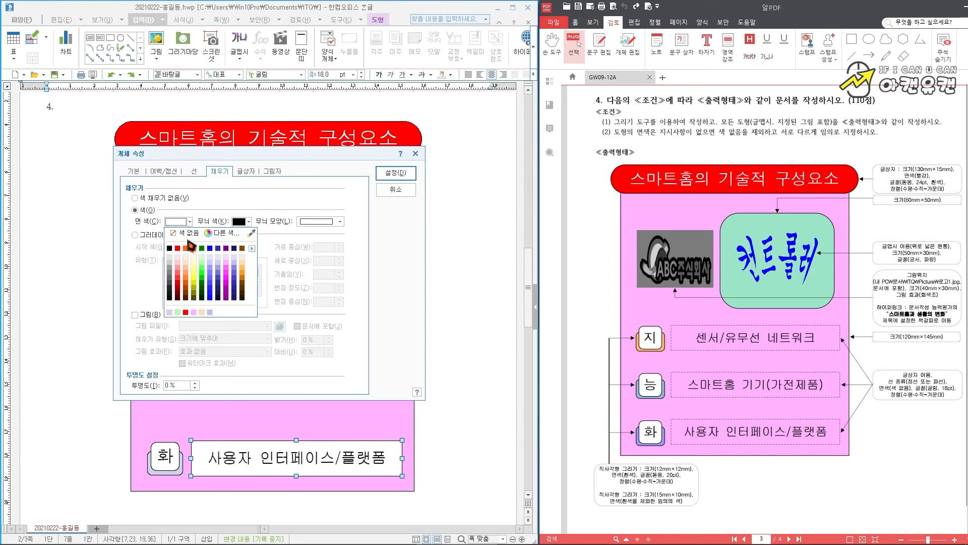
click(182, 233)
click(395, 174)
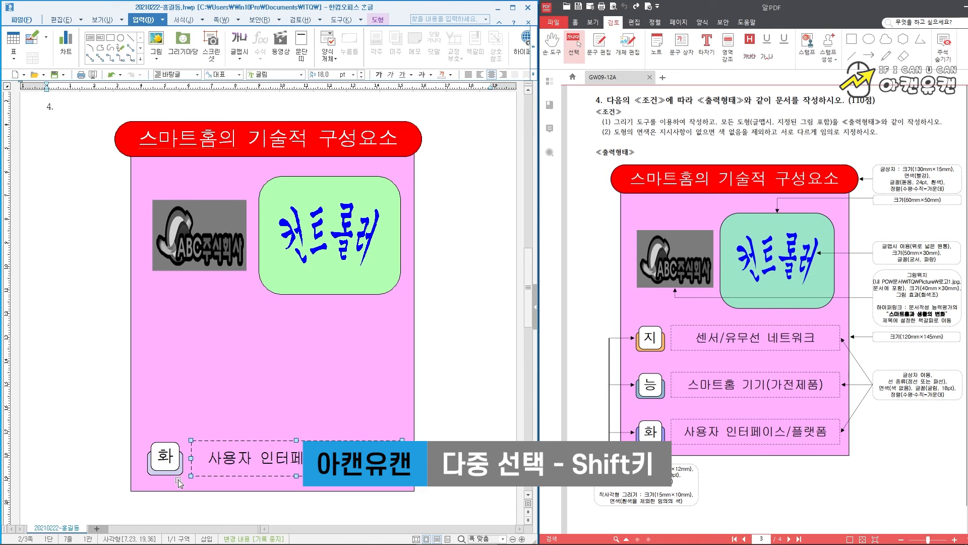
- Select the whole 화 row with its text box and copy it twice straight upward, making three stacked rows below the logo
shift+click(157, 446)
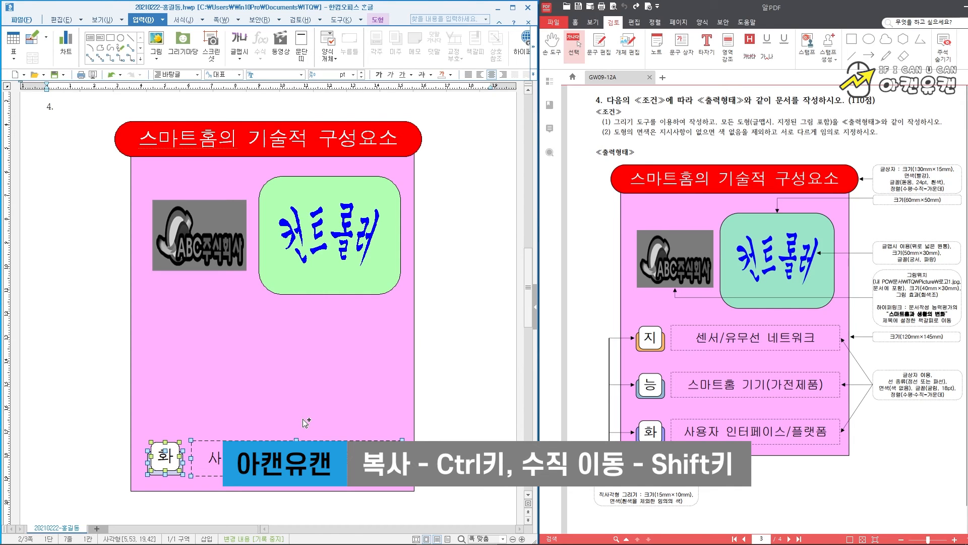
drag(290, 466, 270, 355)
drag(269, 342, 269, 340)
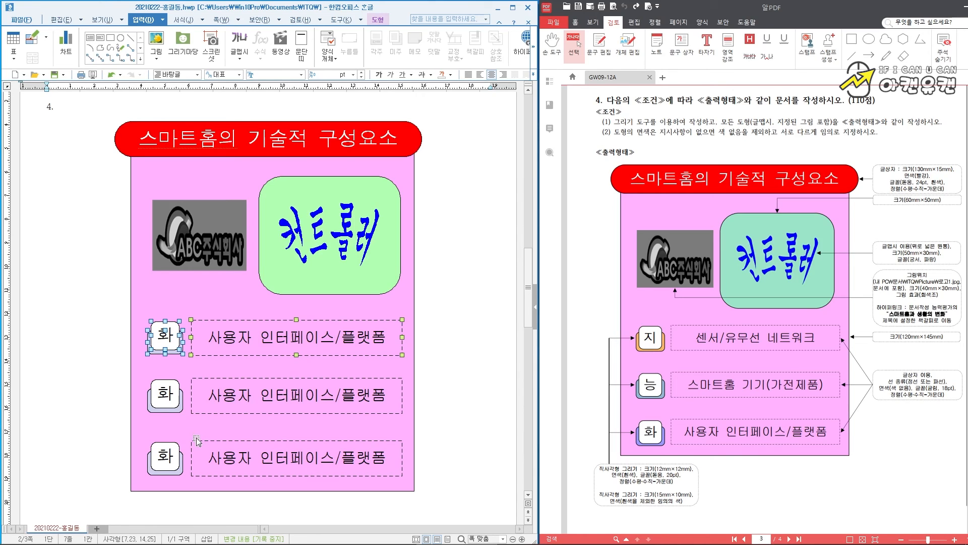
- Change the fill of the middle row's rear rounded rectangle to a different pale palette colour
click(179, 415)
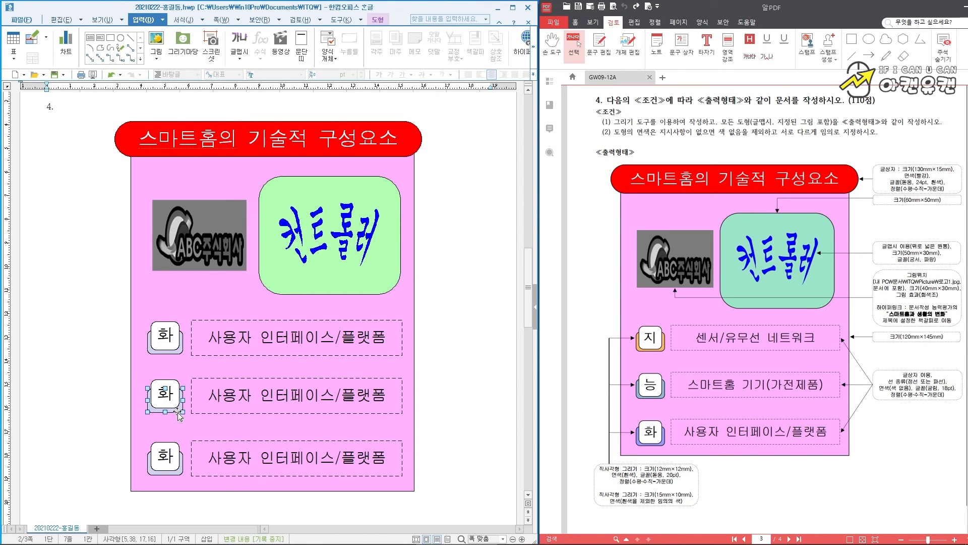
double_click(178, 414)
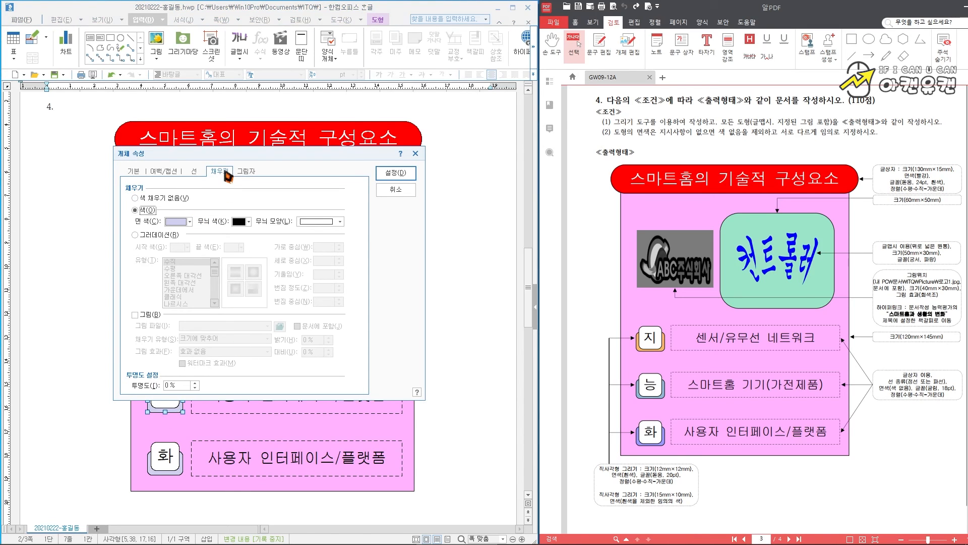
click(191, 223)
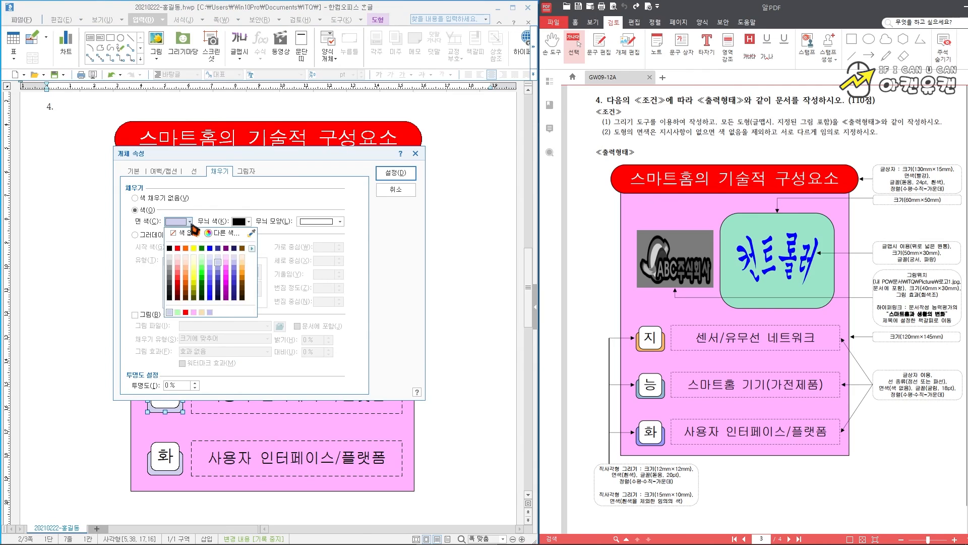
click(234, 262)
click(396, 173)
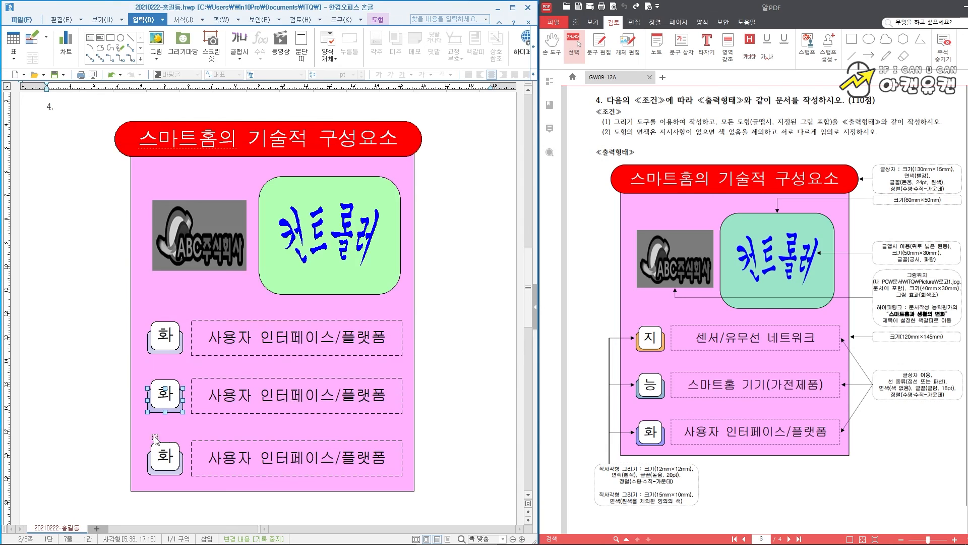
- Change the middle row's square label to 능 and its text box wording to 스마트홈 기기(가전제품)
double_click(162, 395)
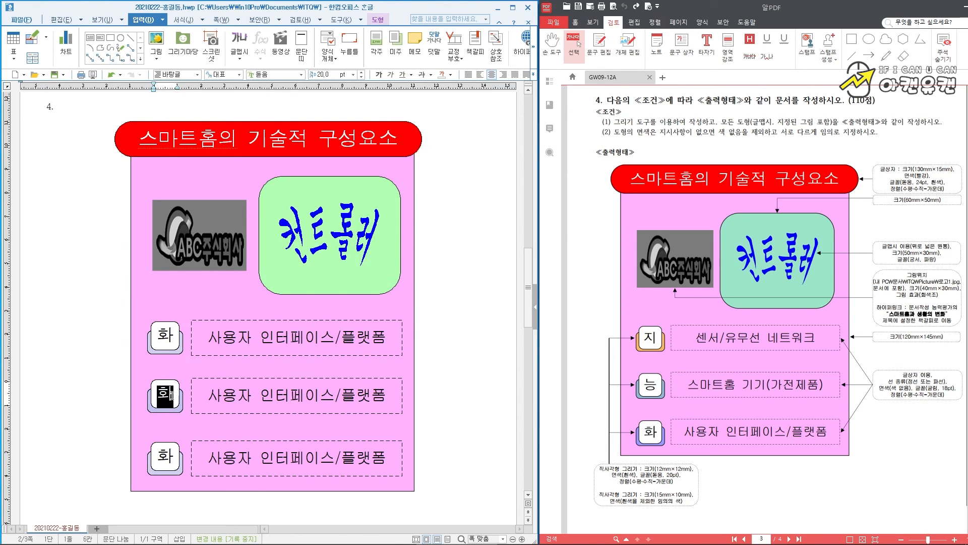
key(Escape)
text(능)
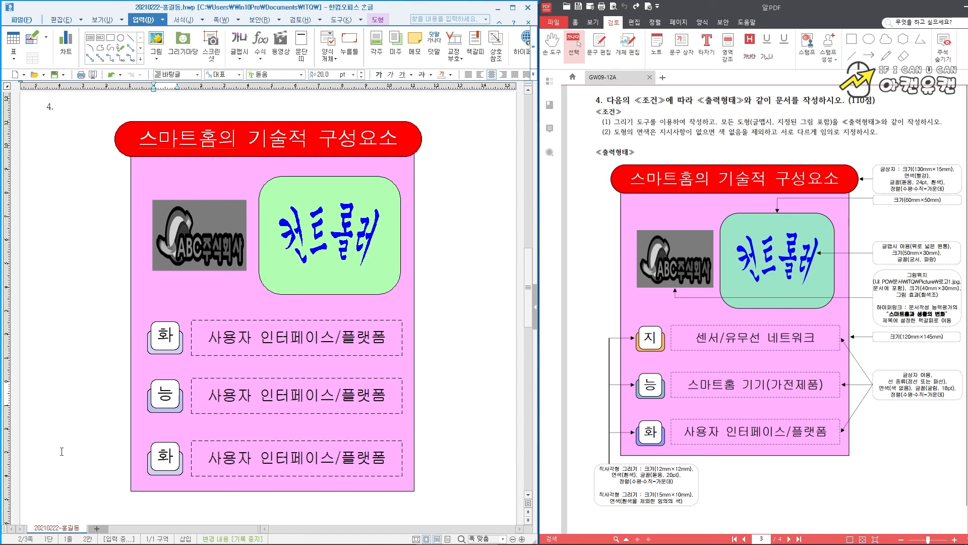
drag(208, 396, 392, 386)
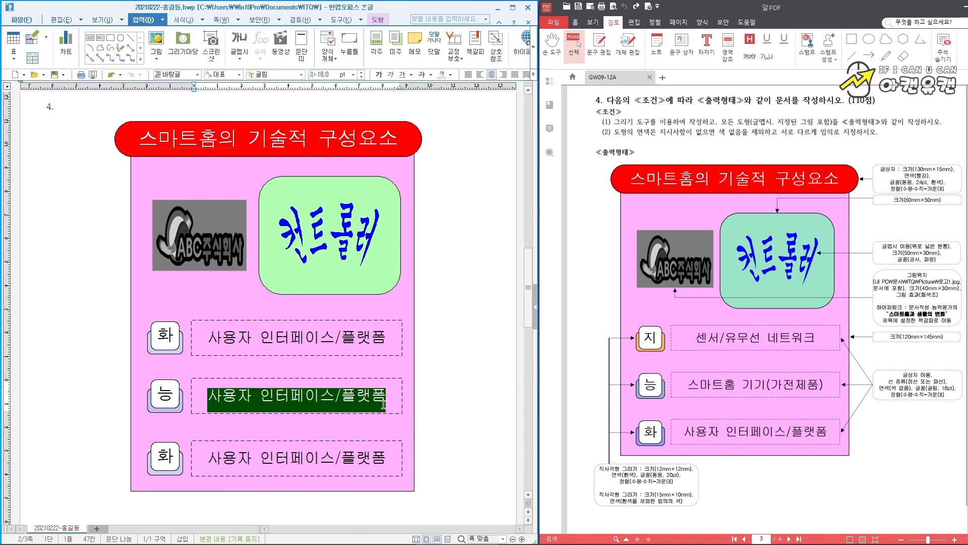
text(스마트홈 기기(가전제품))
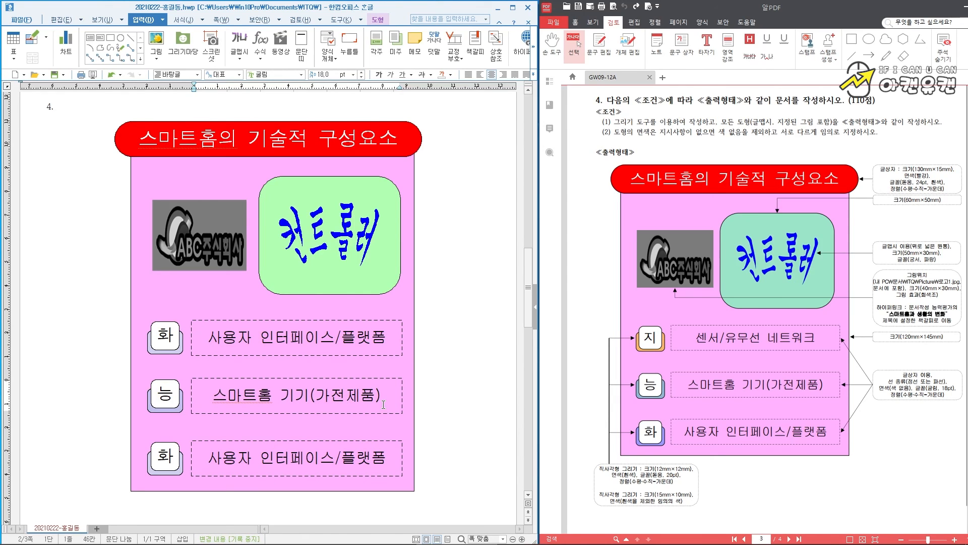
- Change the fill of the upper row's rear rounded rectangle to a pale orange palette colour
click(180, 353)
double_click(180, 353)
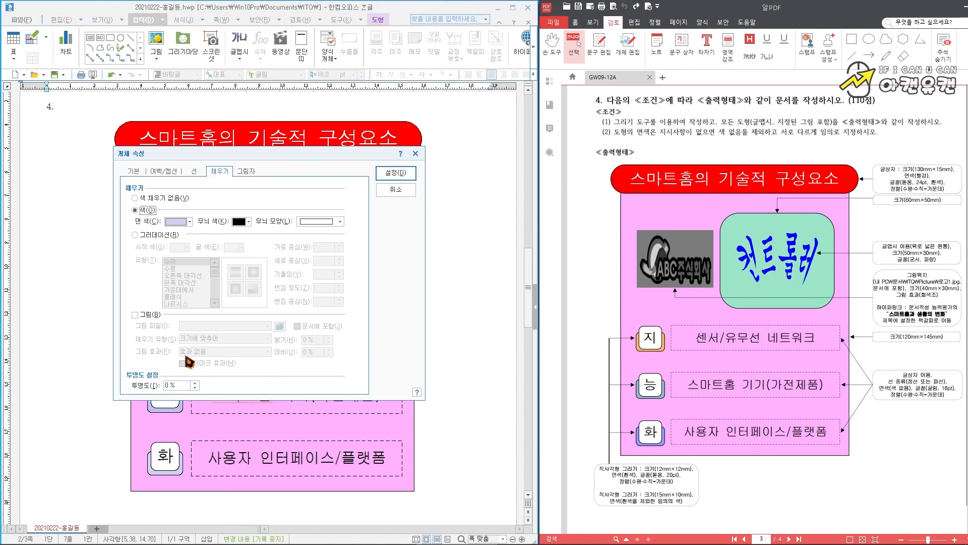
click(190, 222)
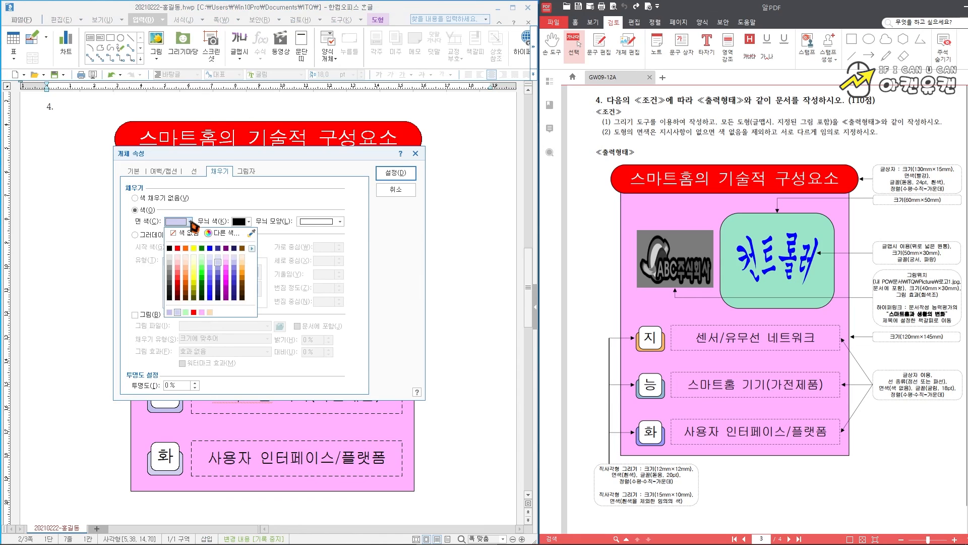
click(243, 261)
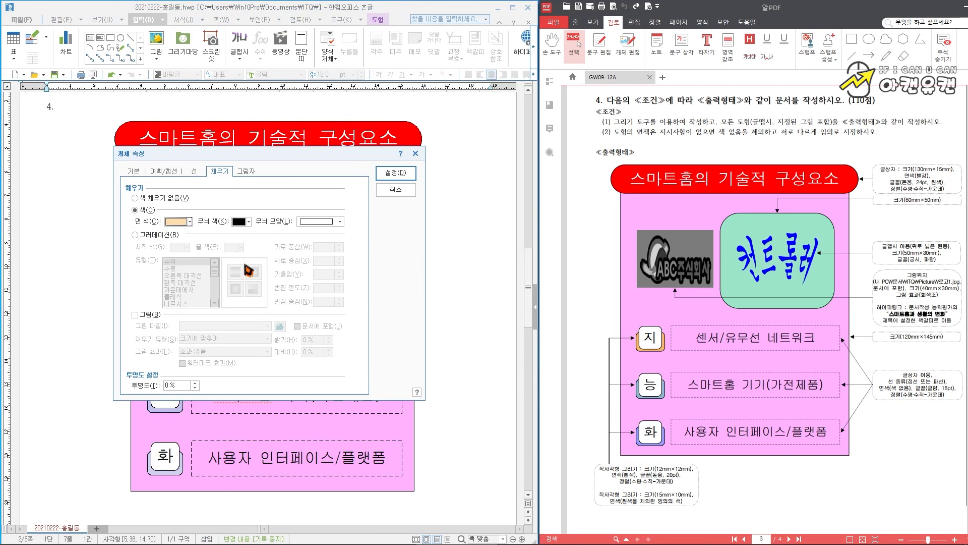
click(396, 173)
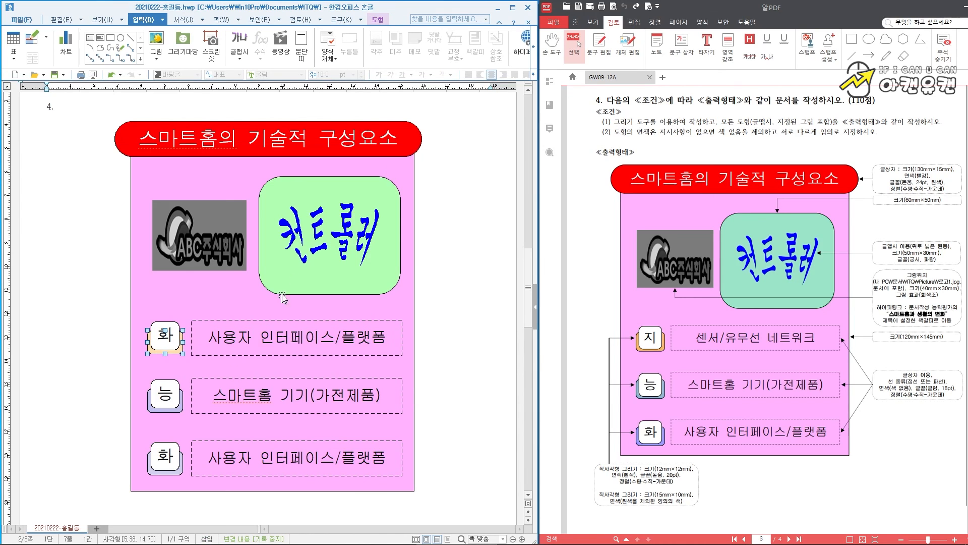
- Change the upper row's square label to 지 and its text box wording to 센서/유무선 네트워크
double_click(166, 339)
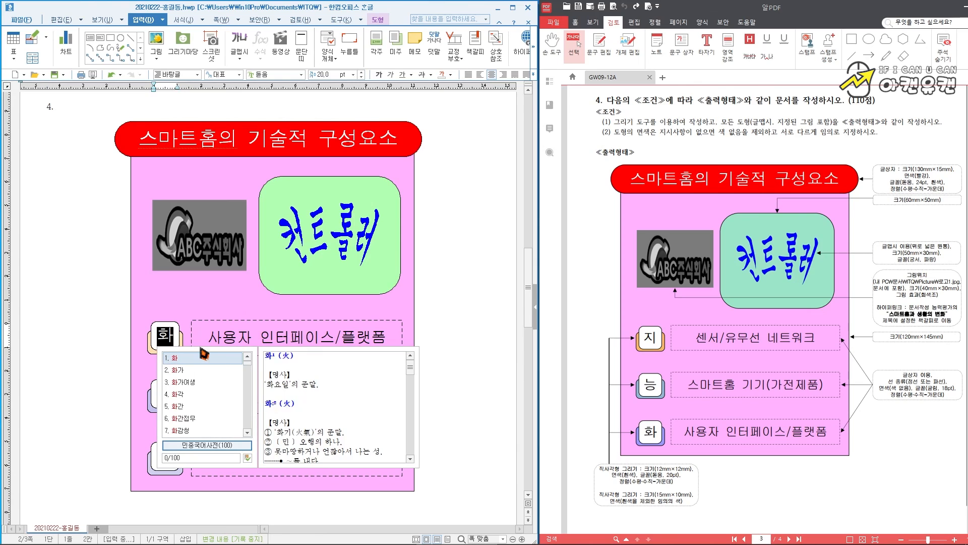
text(지)
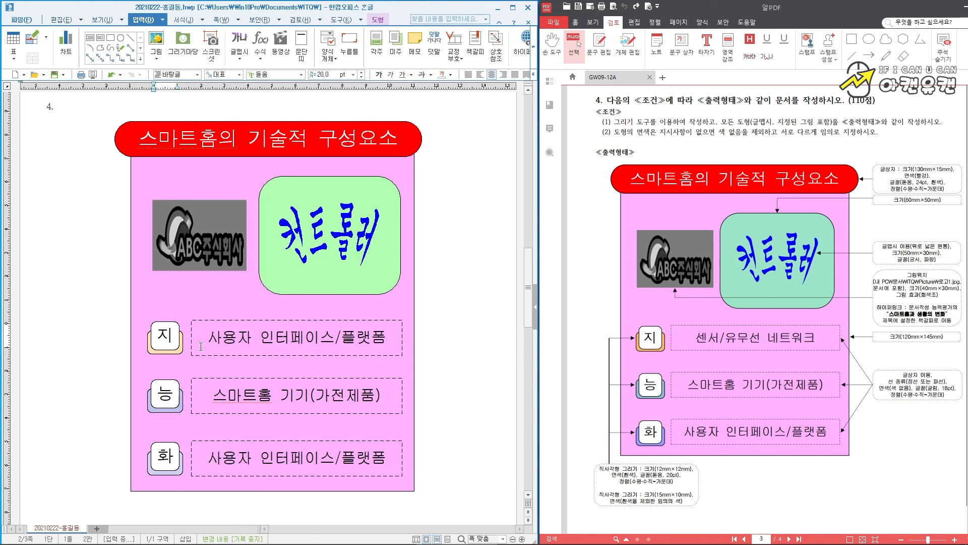
drag(208, 338, 386, 339)
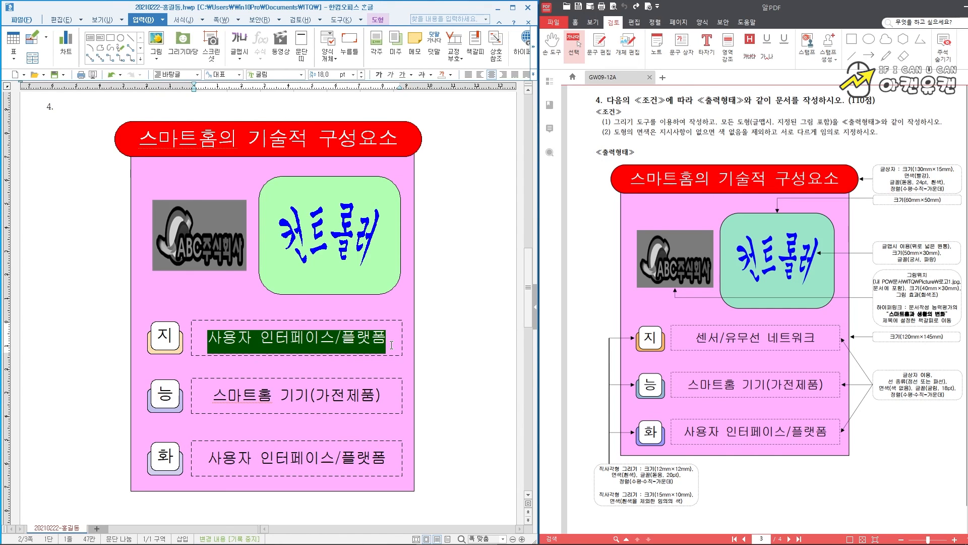
text(센서/)
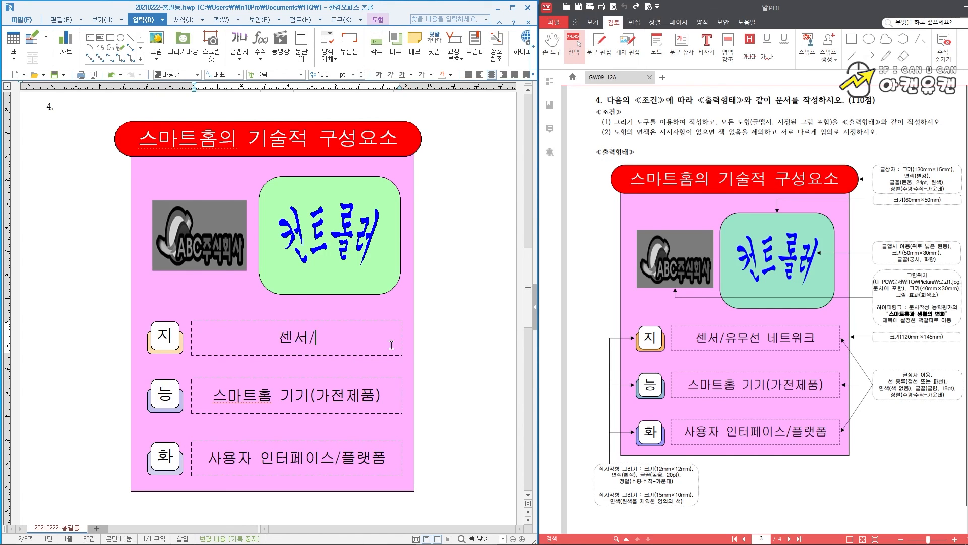
text(유무선 네트)
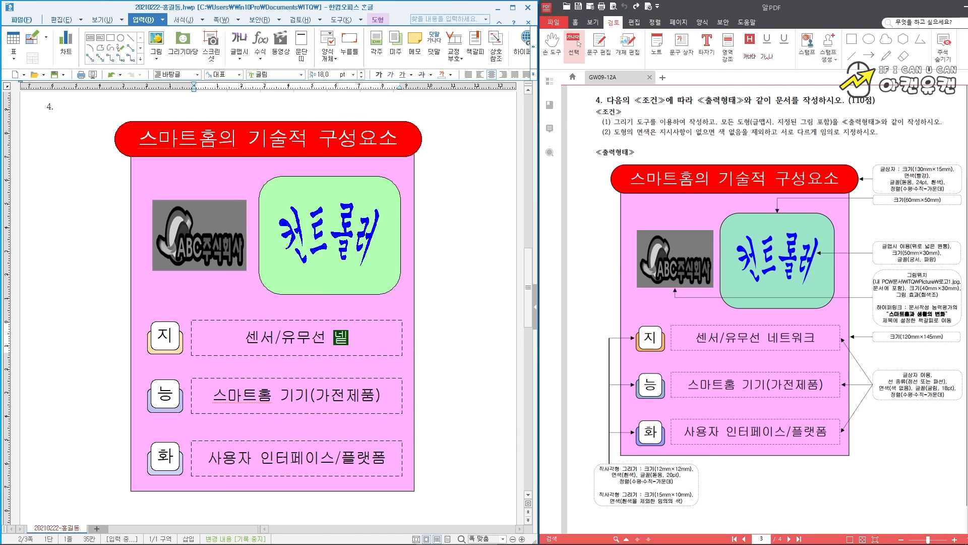
text(워크)
click(394, 341)
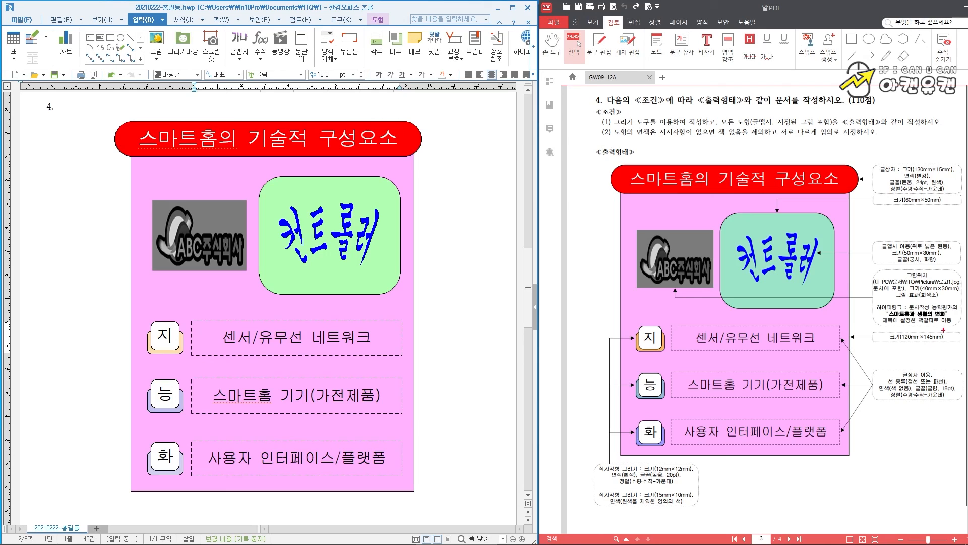
mouse_move(876, 326)
mouse_down()
mouse_move(903, 295)
mouse_move(962, 302)
mouse_up()
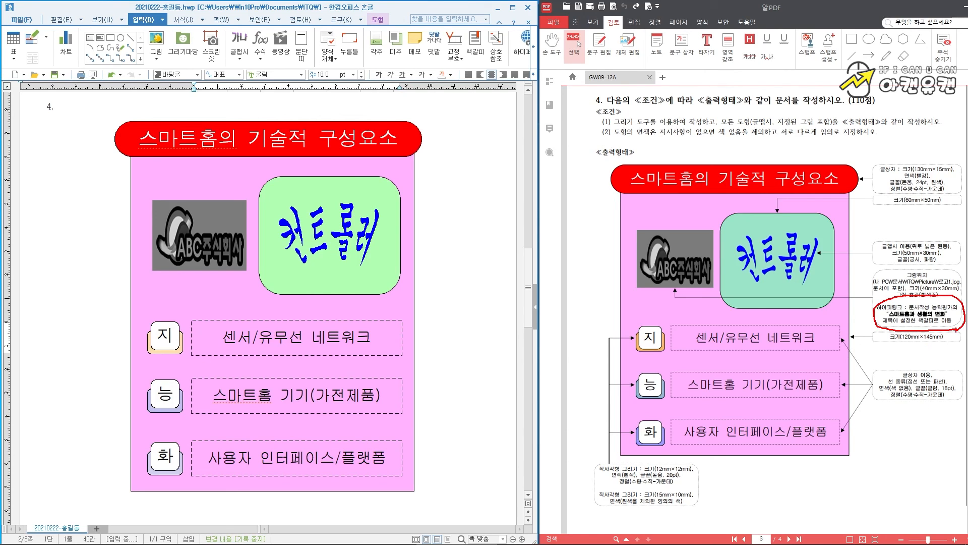